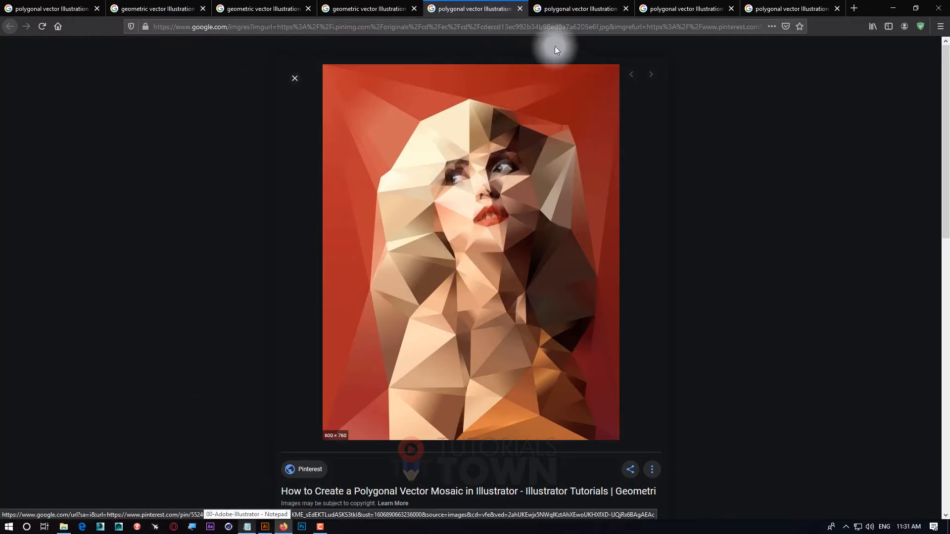
View the polygonal stallion result, then preview the related Pin on Tattoos lion and the purple triangle lion postcard image.
{"action": "left_click", "coordinate": [570, 12]}
{"action": "scroll", "coordinate": [430, 347], "scroll_direction": "down", "scroll_amount": 1}
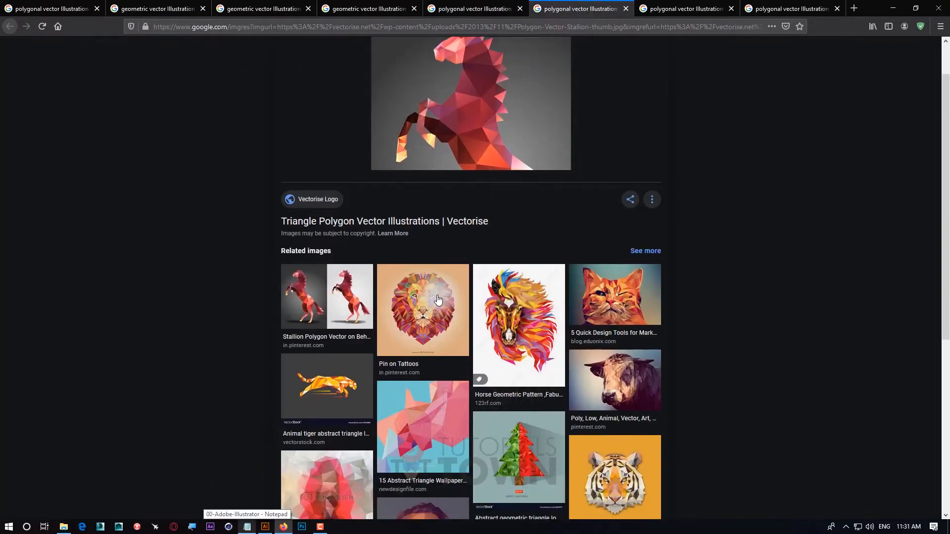
{"action": "left_click", "coordinate": [429, 342]}
{"action": "scroll", "coordinate": [467, 361], "scroll_direction": "down", "scroll_amount": 3}
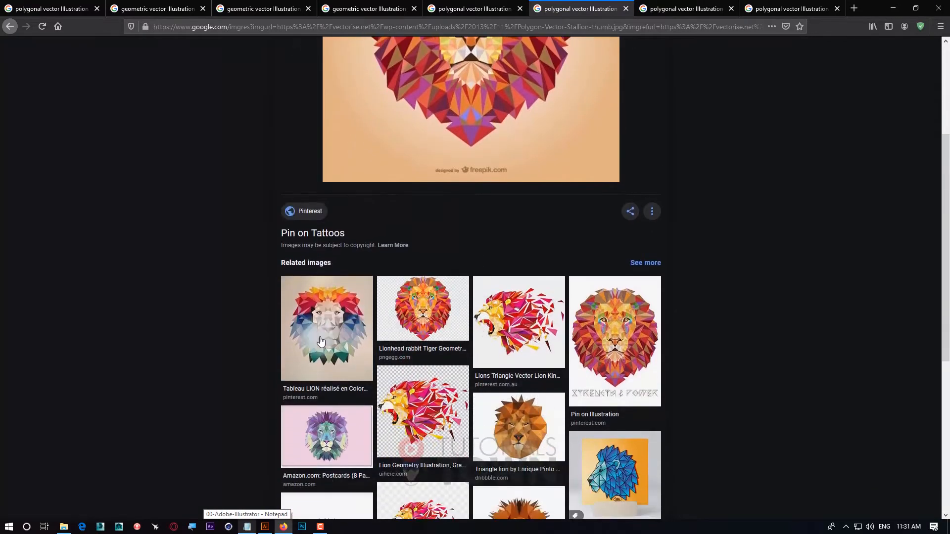
{"action": "left_click", "coordinate": [335, 434]}
Replace the "polygonal vector Illustration" image search with a search for "3d low poly character".
{"action": "left_click", "coordinate": [50, 8]}
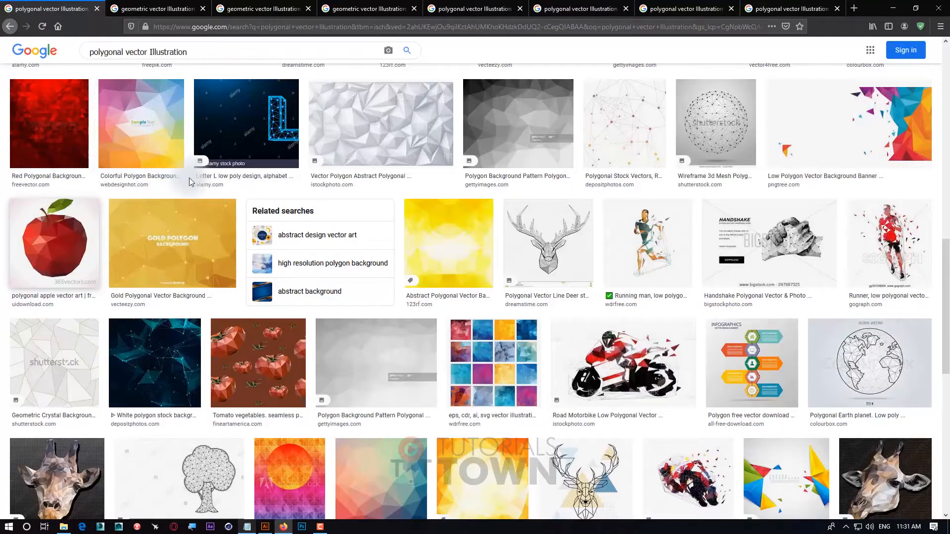
{"action": "scroll", "coordinate": [189, 177], "scroll_direction": "up", "scroll_amount": 10}
{"action": "left_click_drag", "start_coordinate": [213, 58], "coordinate": [6, 73]}
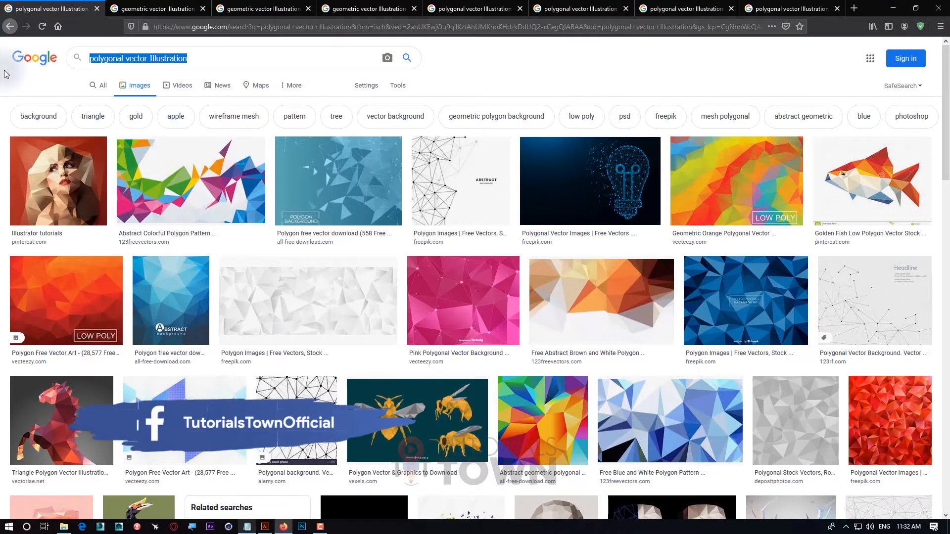
{"action": "type", "text": "3d Lo"}
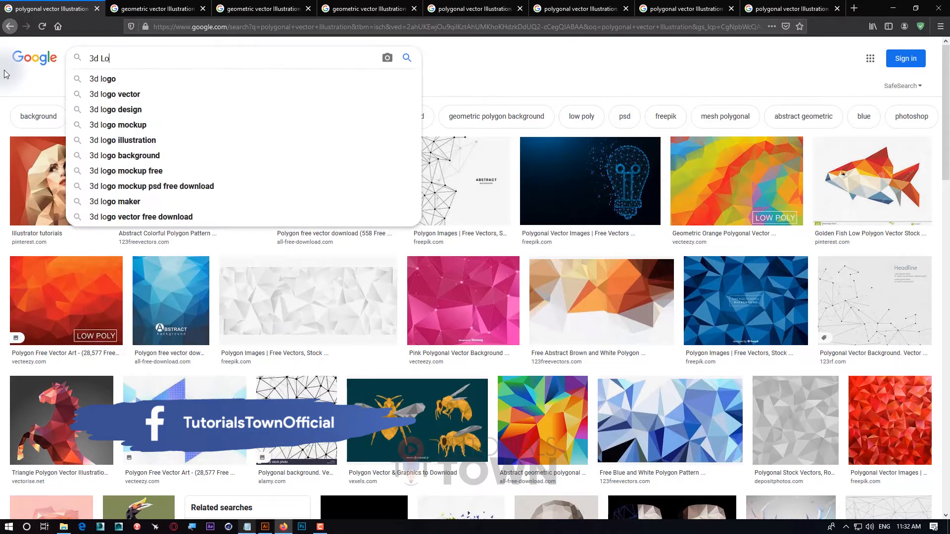
{"action": "type", "text": "g"}
{"action": "key", "text": "BackSpace"}
{"action": "type", "text": "ow"}
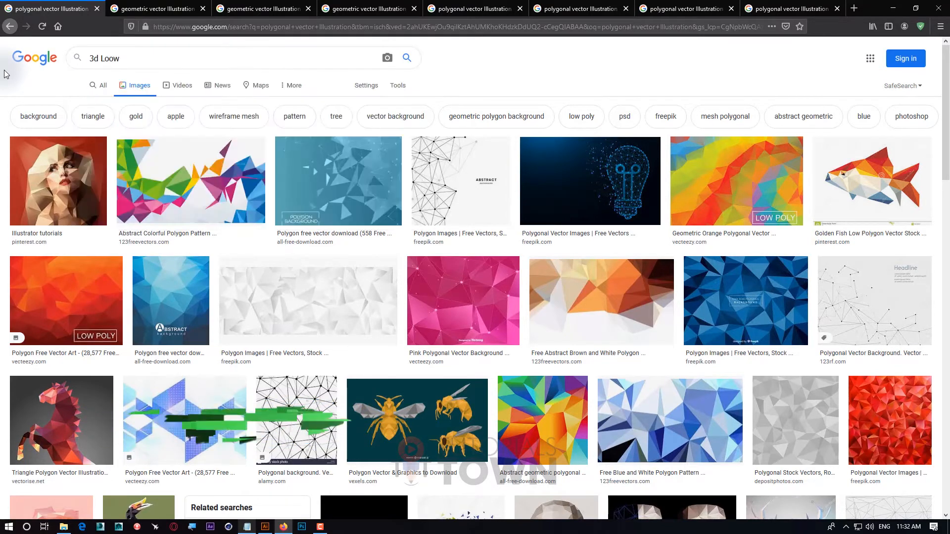
{"action": "key", "text": "BackSpace"}
{"action": "key", "text": "BackSpace"}
{"action": "type", "text": "w"}
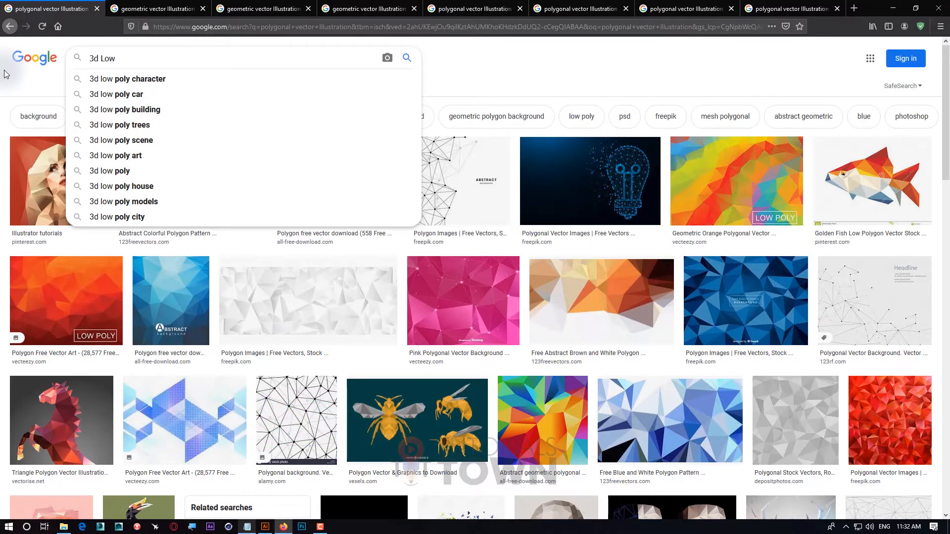
{"action": "key", "text": "Down"}
{"action": "key", "text": "Return"}
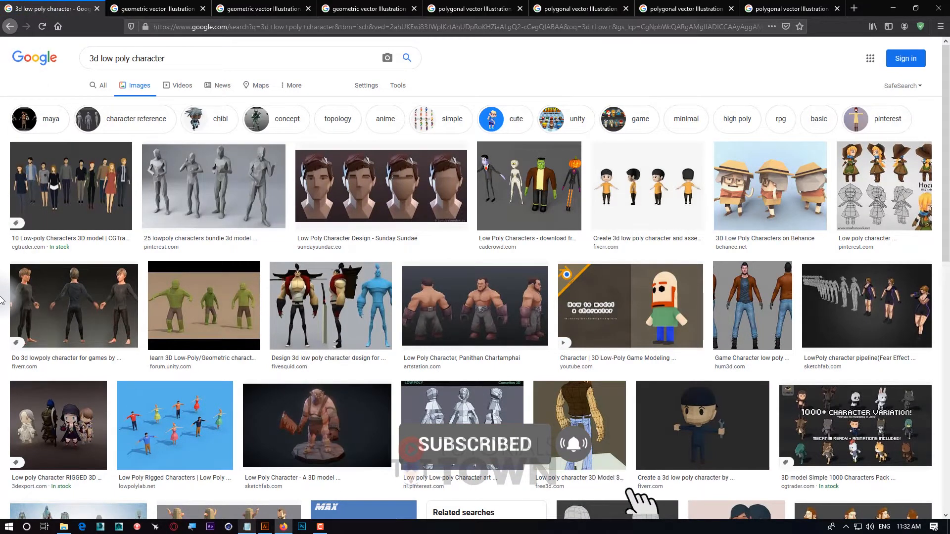
Preview the Low Poly Character Design heads and the 25 lowpoly characters bundle, including the bundle's related images.
{"action": "left_click", "coordinate": [347, 193]}
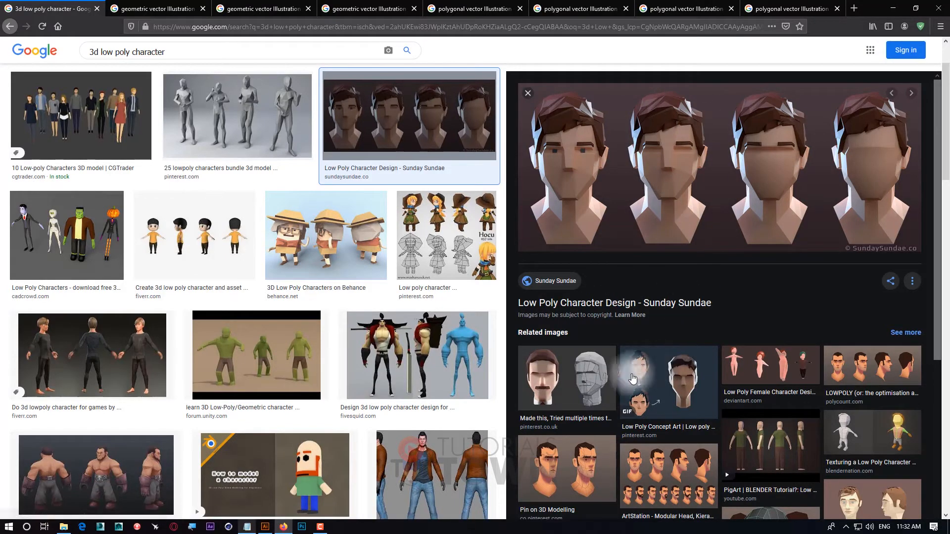
{"action": "left_click", "coordinate": [235, 122]}
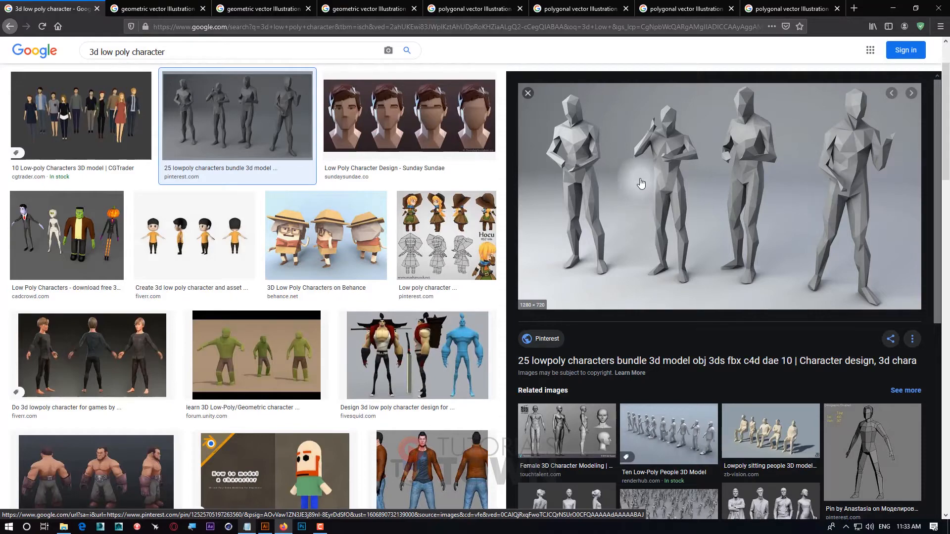
{"action": "scroll", "coordinate": [643, 203], "scroll_direction": "down", "scroll_amount": 5}
{"action": "scroll", "coordinate": [301, 349], "scroll_direction": "down", "scroll_amount": 5}
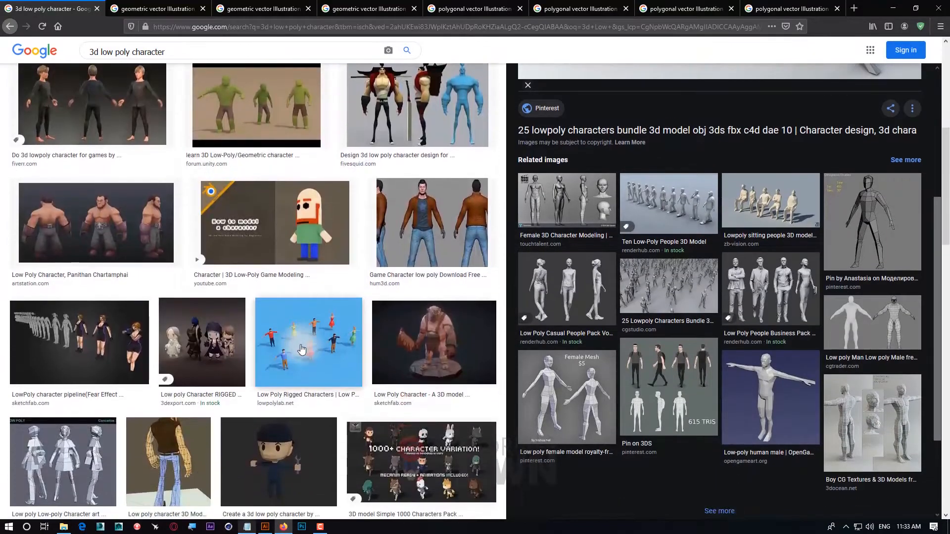
Compare the shirtless muscular low poly character from ArtStation with the grey 25 lowpoly characters bundle.
{"action": "left_click", "coordinate": [126, 228]}
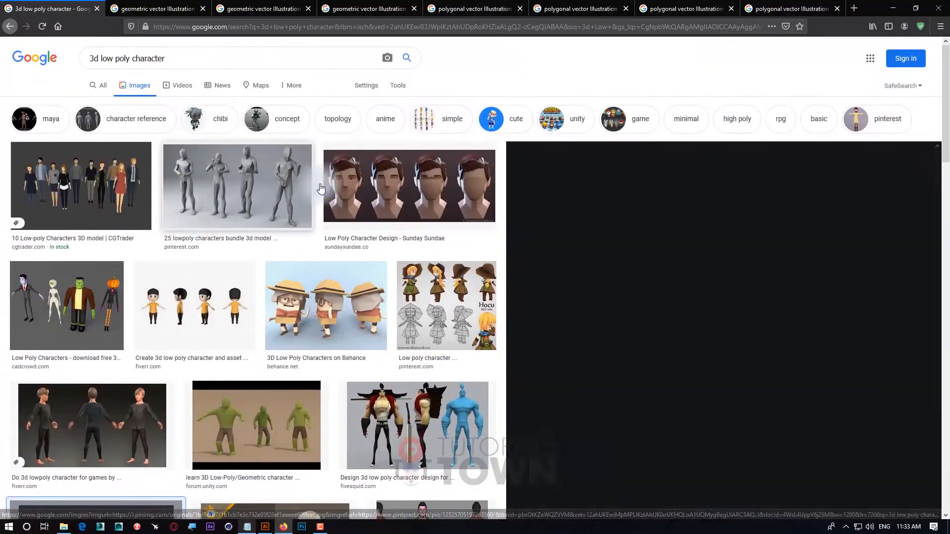
{"action": "left_click", "coordinate": [316, 188]}
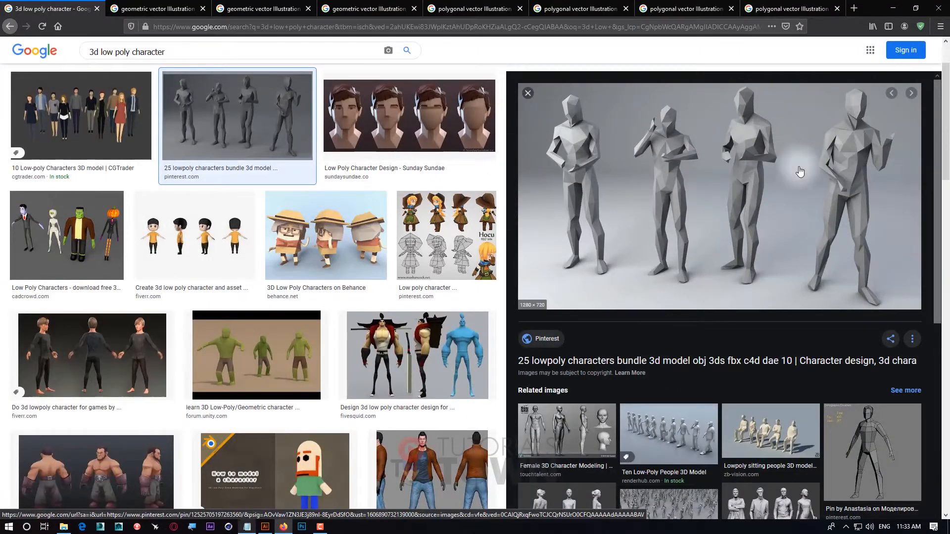
{"action": "scroll", "coordinate": [254, 327], "scroll_direction": "down", "scroll_amount": 3}
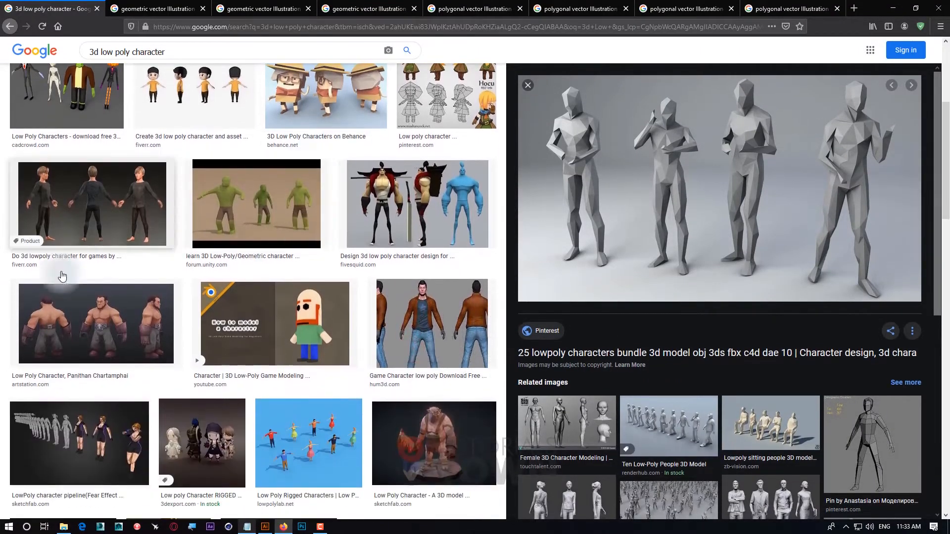
{"action": "left_click", "coordinate": [93, 323]}
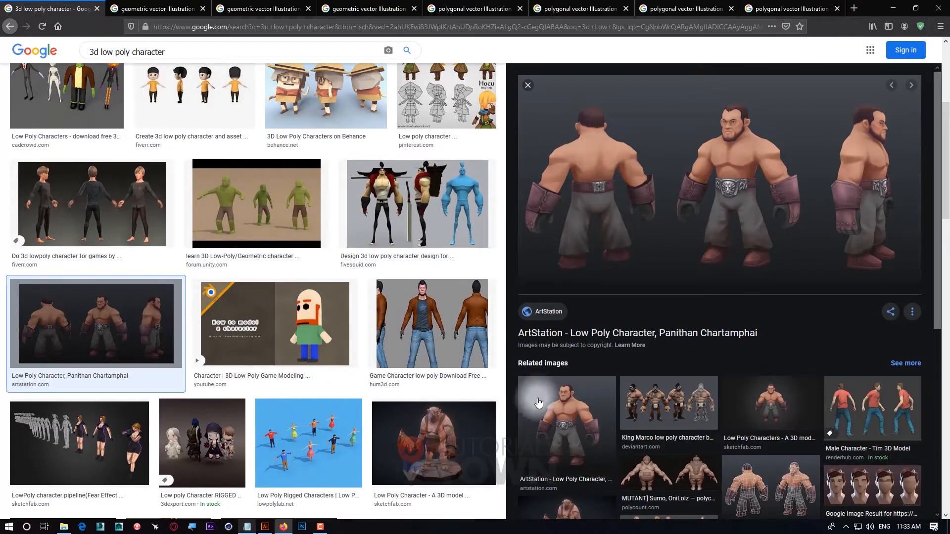
{"action": "scroll", "coordinate": [227, 297], "scroll_direction": "up", "scroll_amount": 5}
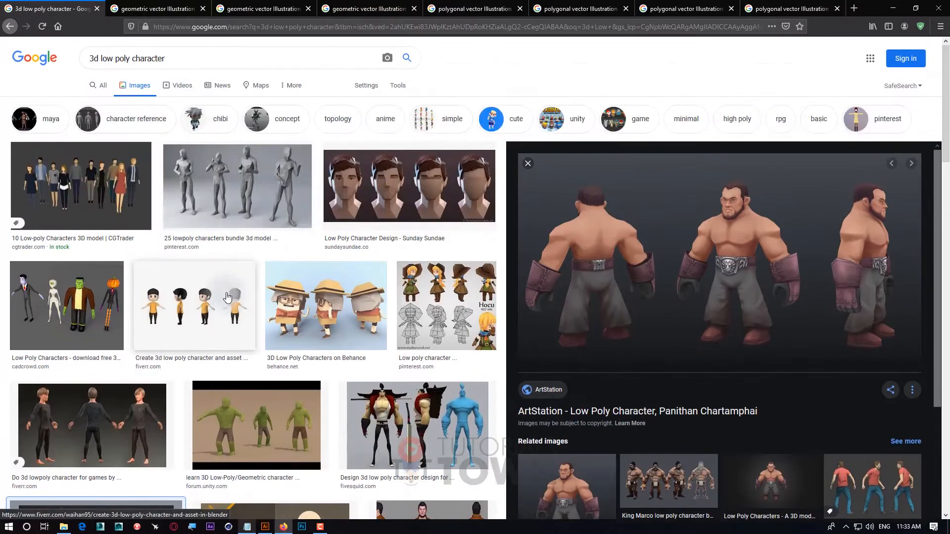
{"action": "left_click", "coordinate": [237, 188]}
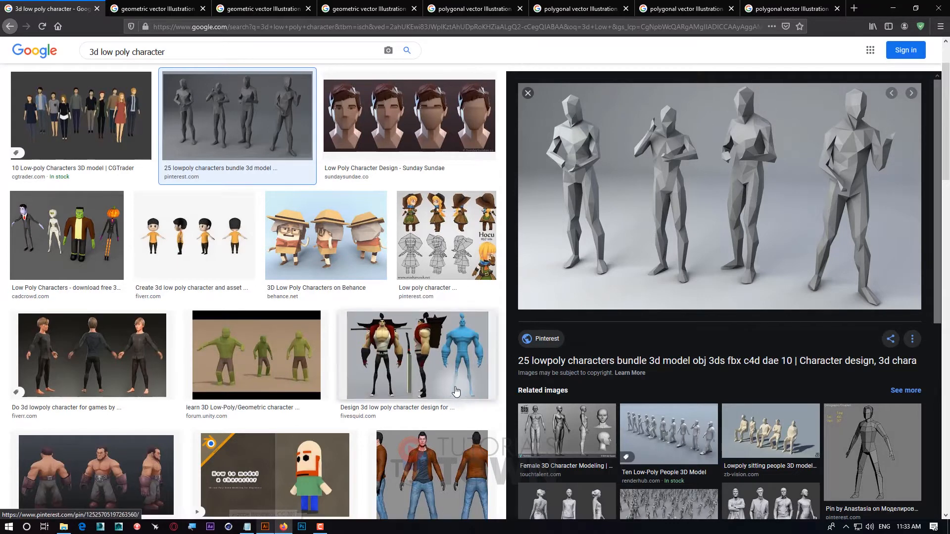
Review the already open WPAP portrait, polygonal woman mosaic and triangle lion reference images.
{"action": "left_click", "coordinate": [364, 8]}
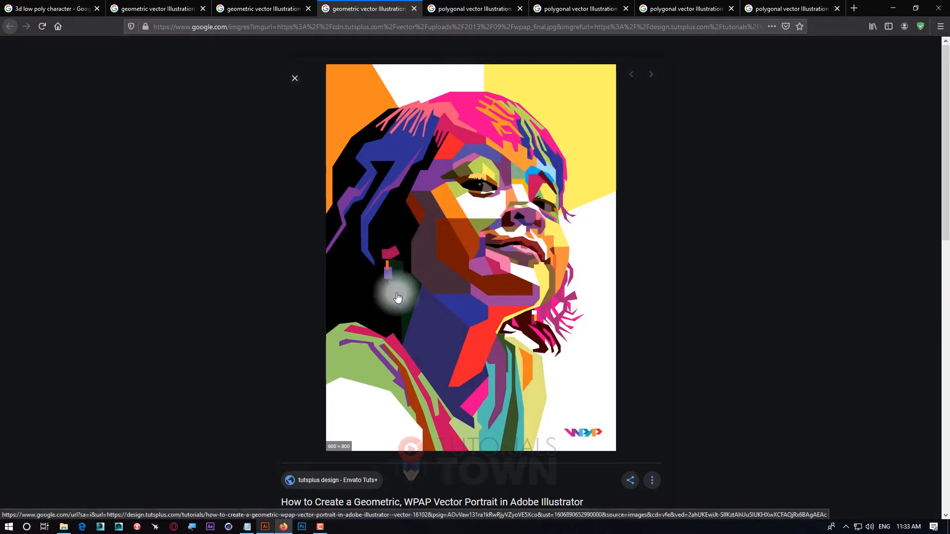
{"action": "left_click", "coordinate": [460, 9]}
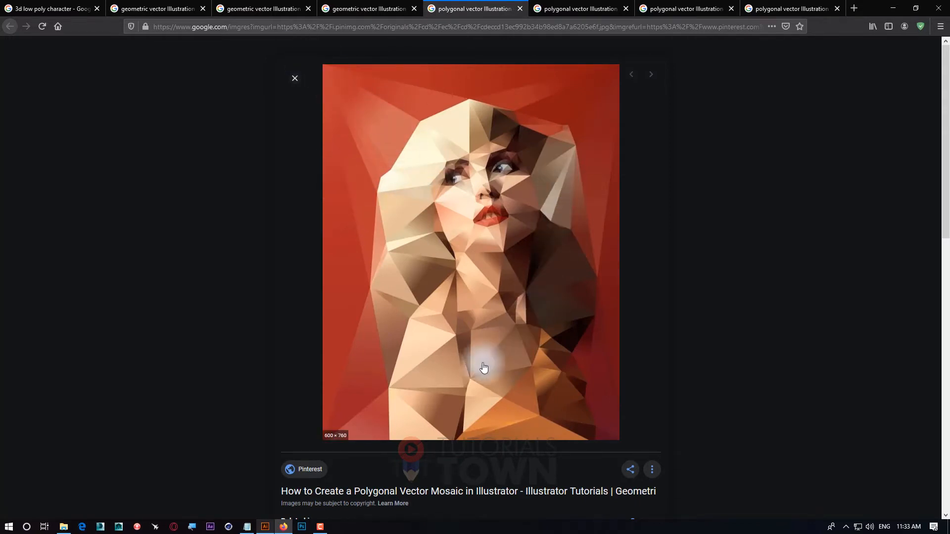
{"action": "left_click", "coordinate": [581, 8]}
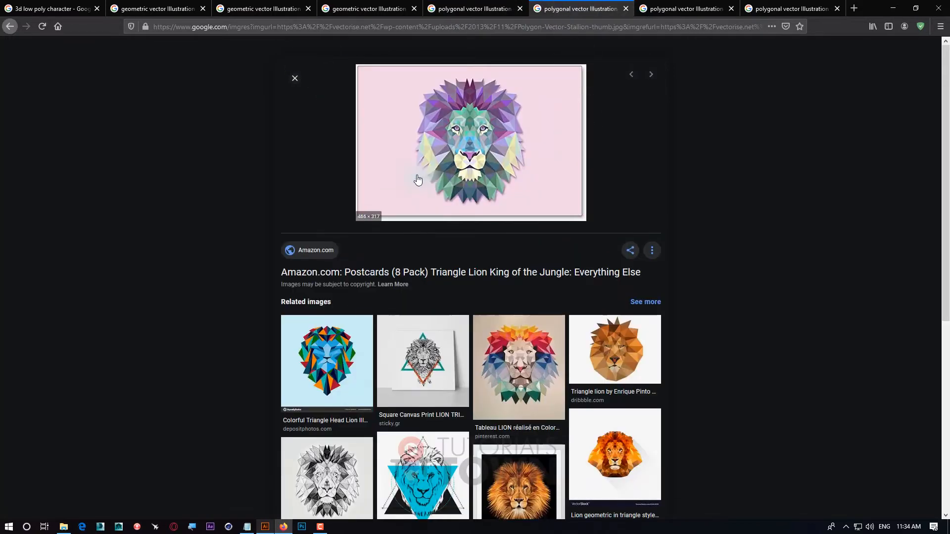
View the polygonal hornbill illustration and preview the related Polygonal Rhinoceros Hornbill image from Dreamstime.
{"action": "left_click", "coordinate": [686, 8]}
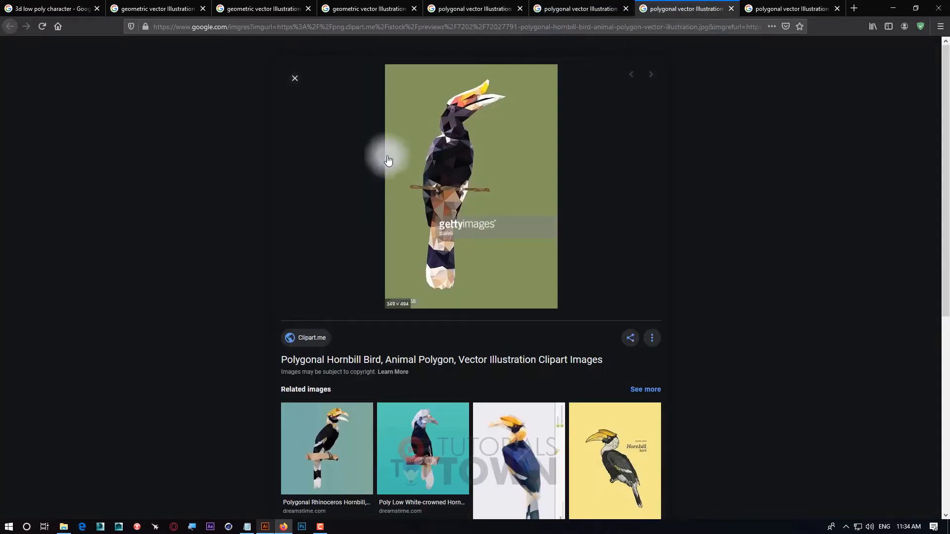
{"action": "scroll", "coordinate": [524, 411], "scroll_direction": "down", "scroll_amount": 6}
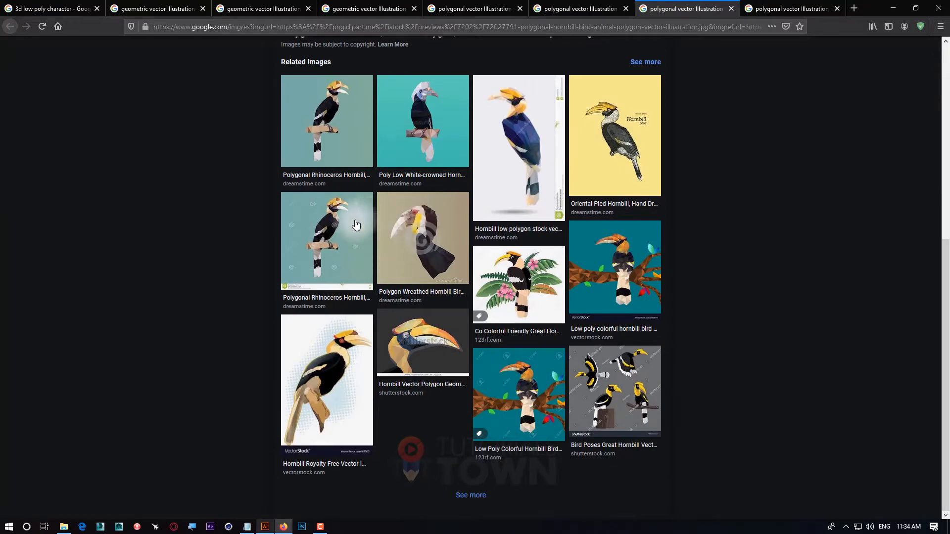
{"action": "left_click", "coordinate": [326, 221]}
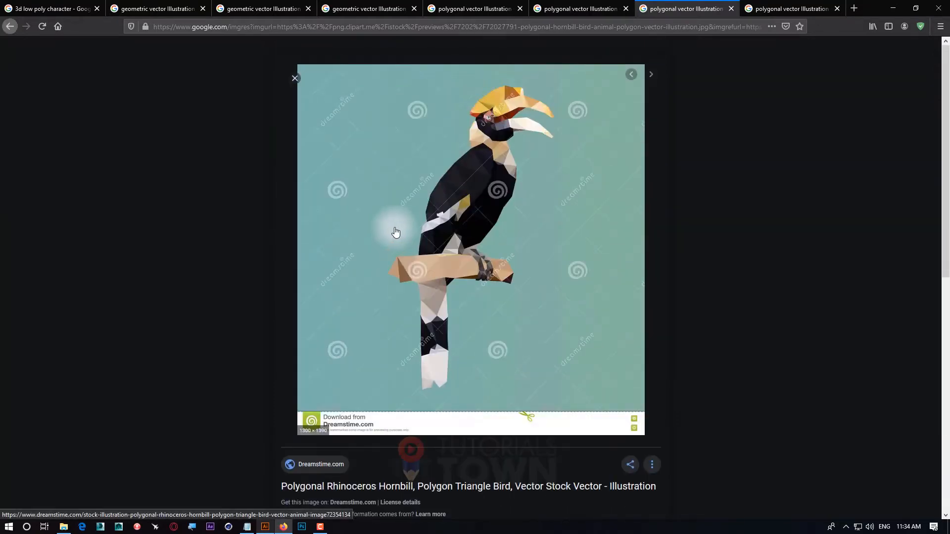
Revisit the triangle lion image and examine the polygonal apple vector art with its related images.
{"action": "left_click", "coordinate": [547, 9]}
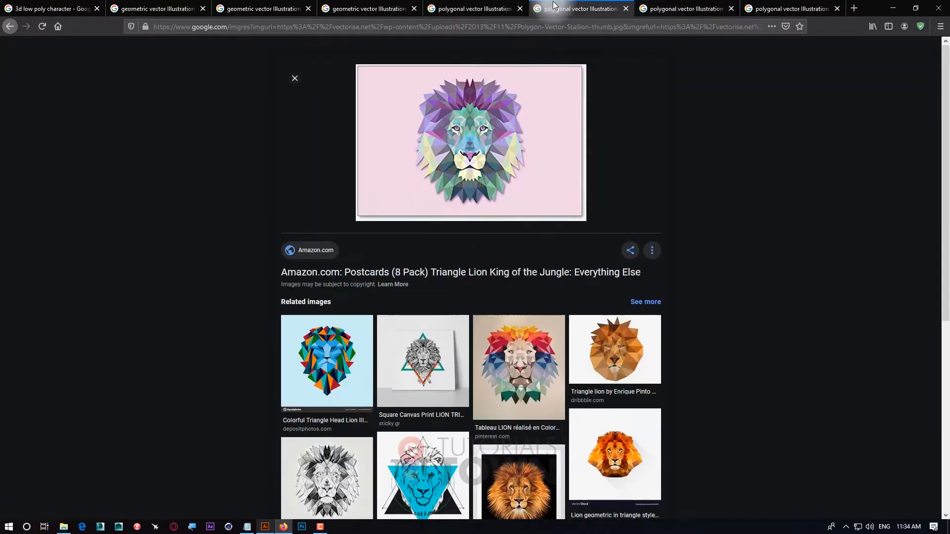
{"action": "left_click", "coordinate": [756, 6]}
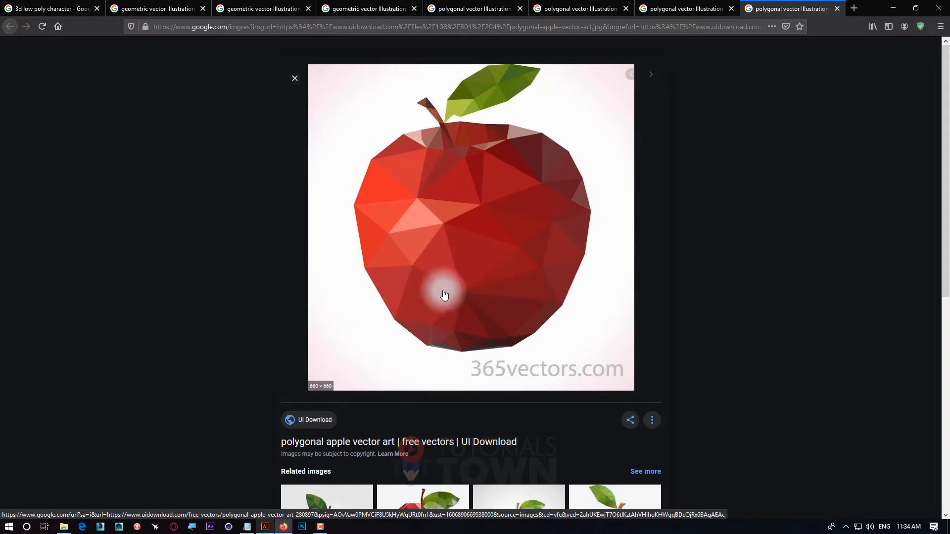
{"action": "scroll", "coordinate": [435, 305], "scroll_direction": "down", "scroll_amount": 4}
{"action": "scroll", "coordinate": [447, 295], "scroll_direction": "up", "scroll_amount": 3}
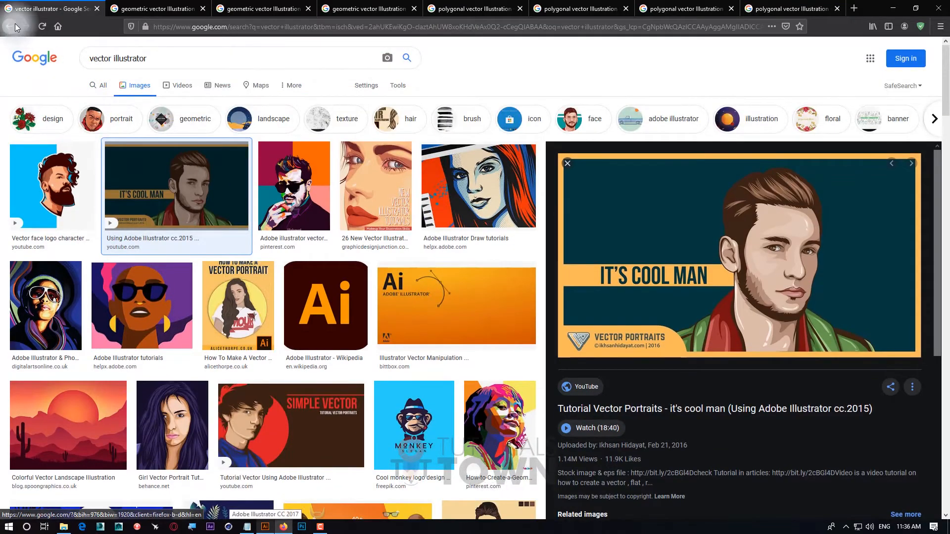
Return from the "vector illustrator" search to the "3d low poly character" results and preview the 25 lowpoly characters bundle.
{"action": "key", "text": "alt+Left"}
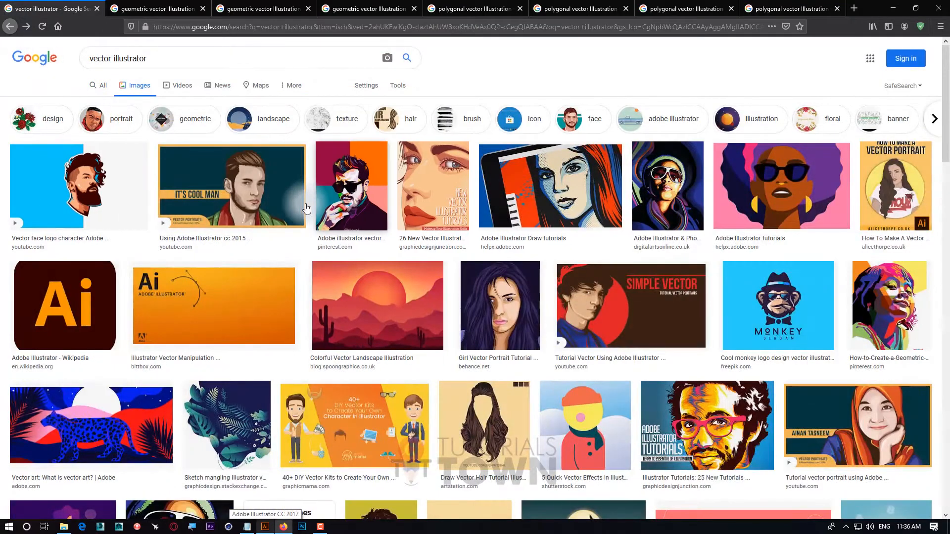
{"action": "left_click", "coordinate": [10, 26]}
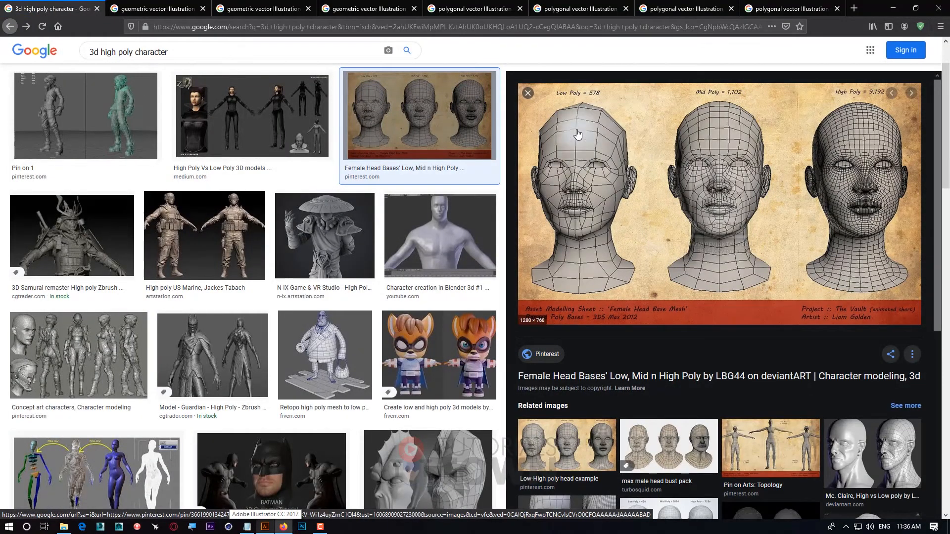
{"action": "left_click", "coordinate": [10, 27]}
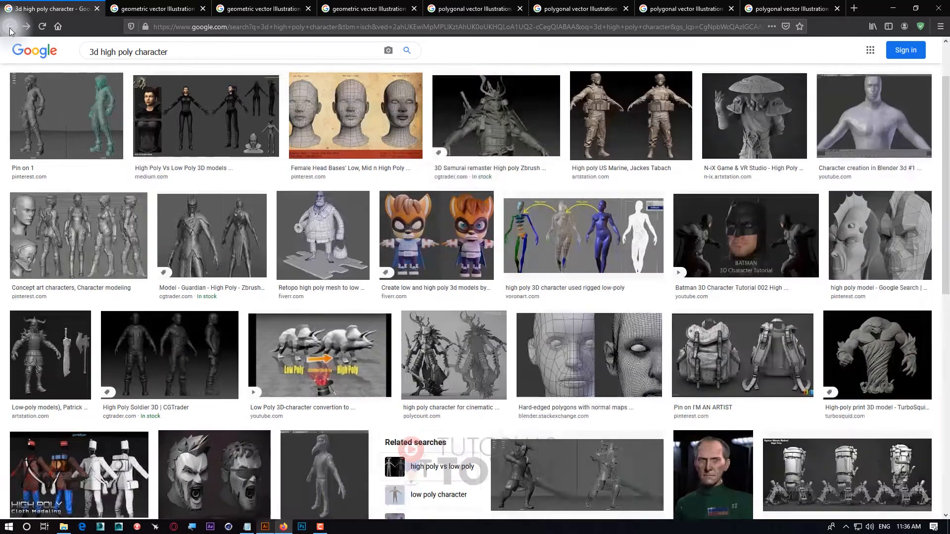
{"action": "left_click", "coordinate": [10, 27]}
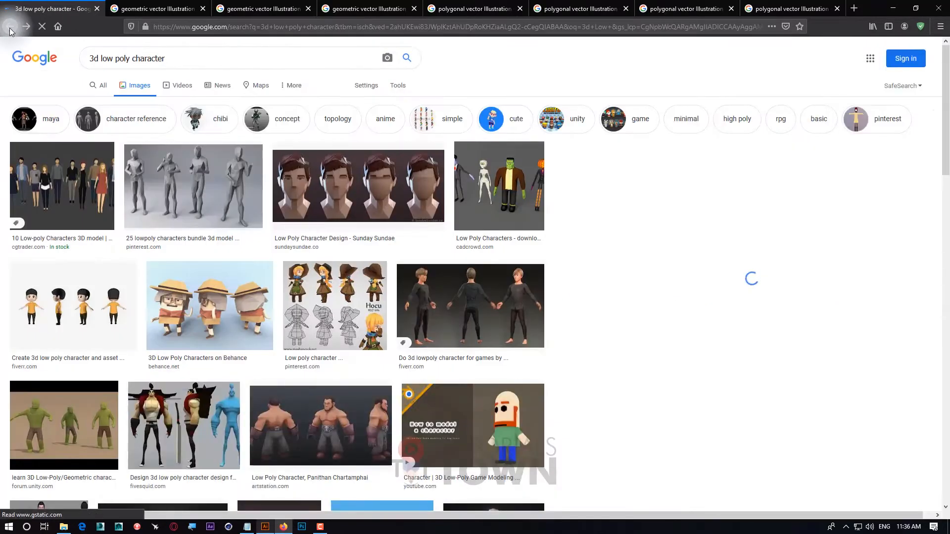
{"action": "left_click", "coordinate": [203, 171]}
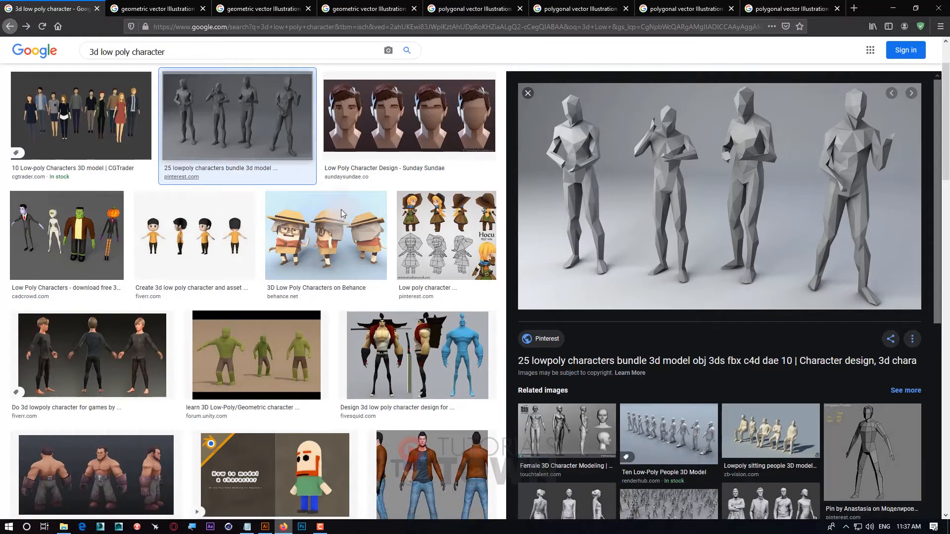
Switch from the browser to Adobe Illustrator.
{"action": "left_click", "coordinate": [266, 528]}
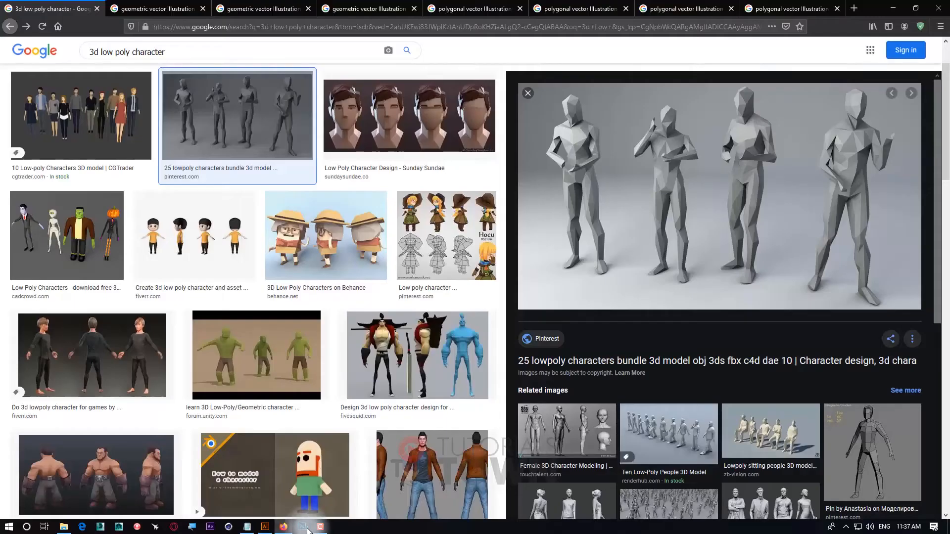
{"action": "left_click", "coordinate": [284, 527]}
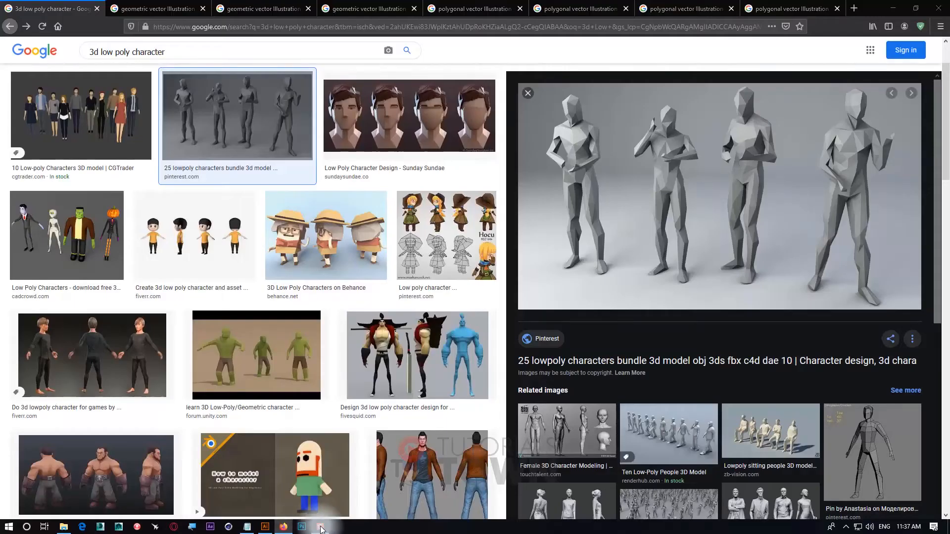
{"action": "left_click", "coordinate": [321, 527]}
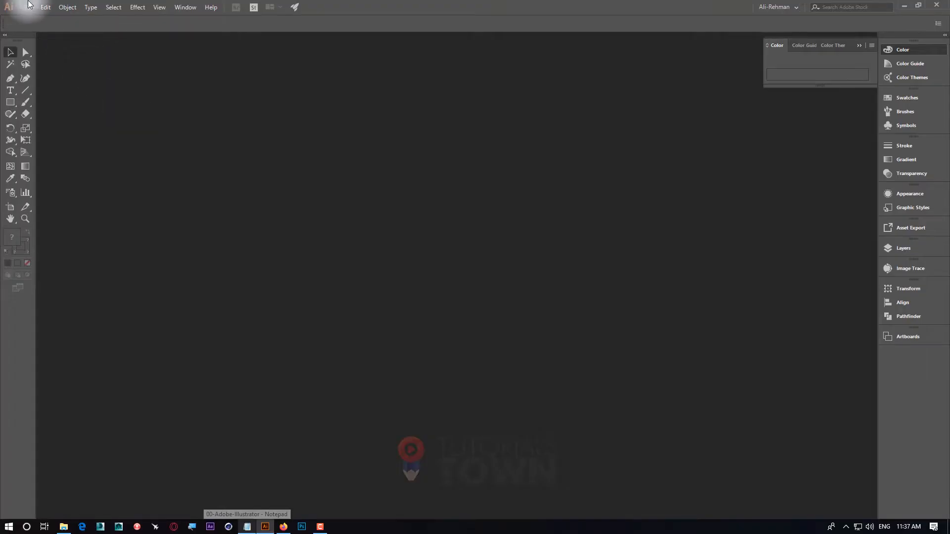
{"action": "left_click", "coordinate": [28, 7]}
{"action": "left_click", "coordinate": [304, 453]}
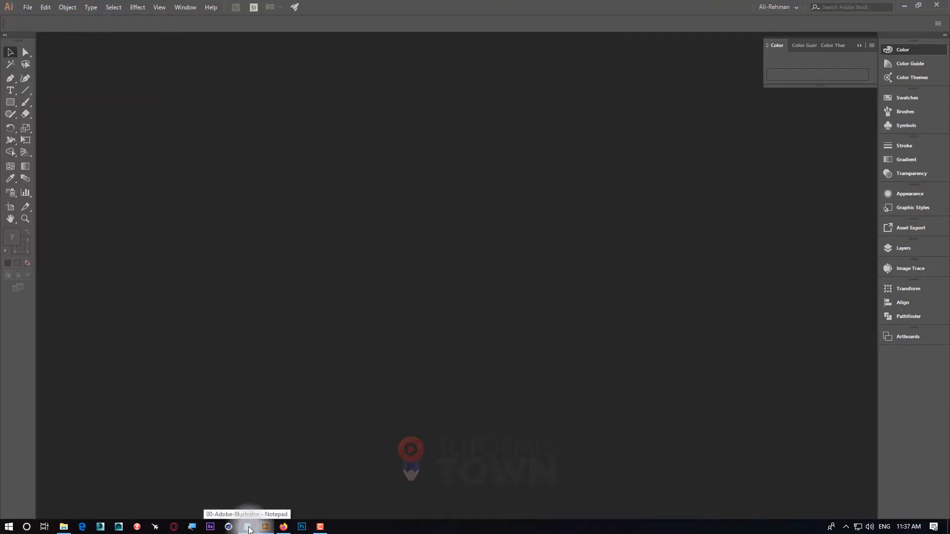
Create a new document from the Web preset Common, 1366 x 768 px.
{"action": "left_click", "coordinate": [247, 527]}
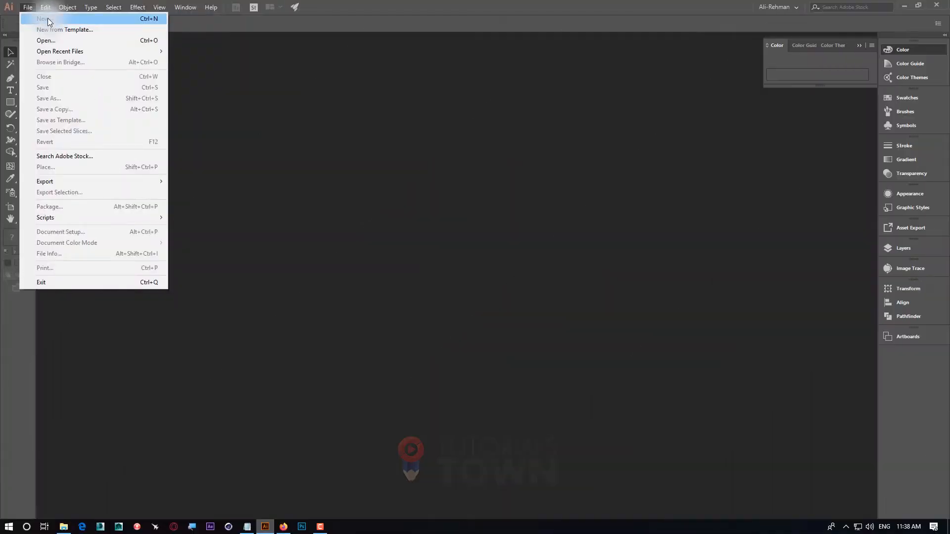
{"action": "left_click", "coordinate": [219, 157]}
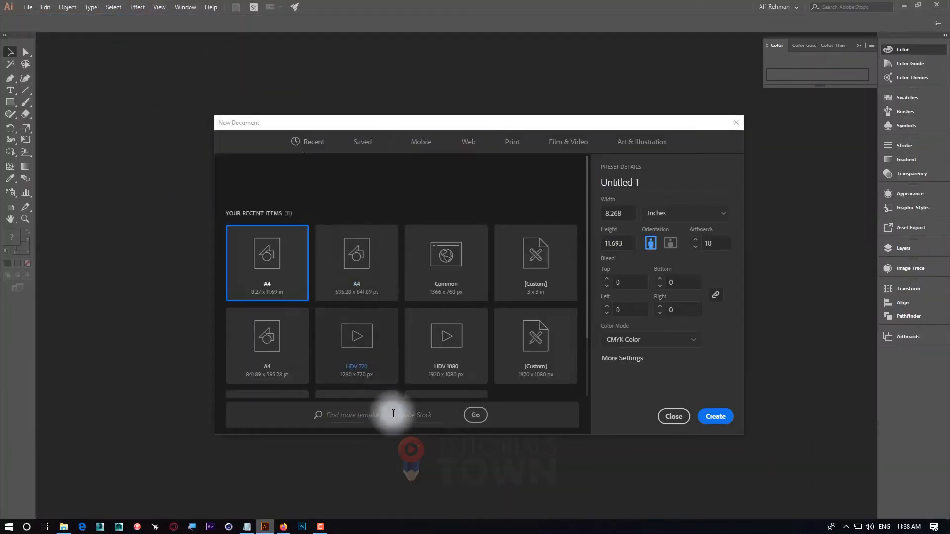
{"action": "left_click", "coordinate": [469, 143]}
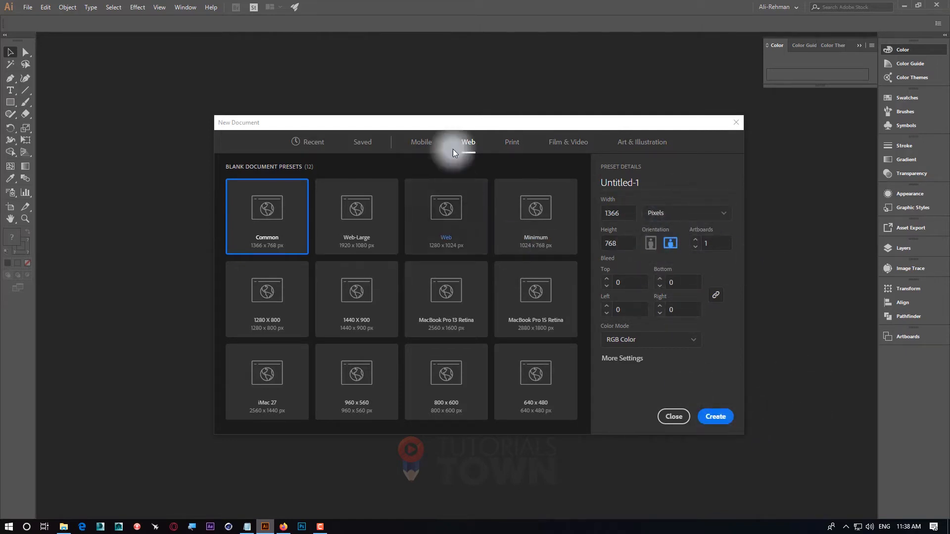
{"action": "left_click", "coordinate": [715, 417]}
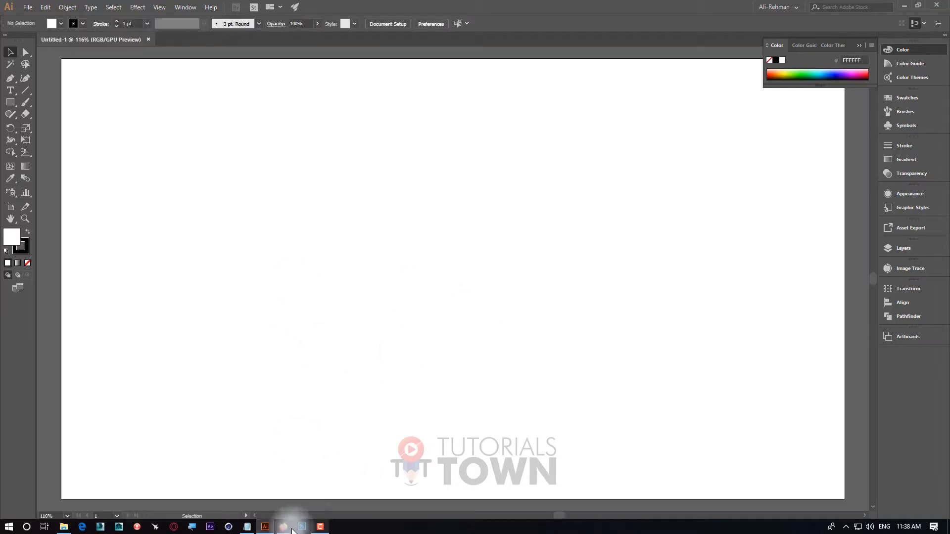
Float the layer list over the artboard, make it taller, and rename Layer 1 as Ref.
{"action": "left_click", "coordinate": [593, 218]}
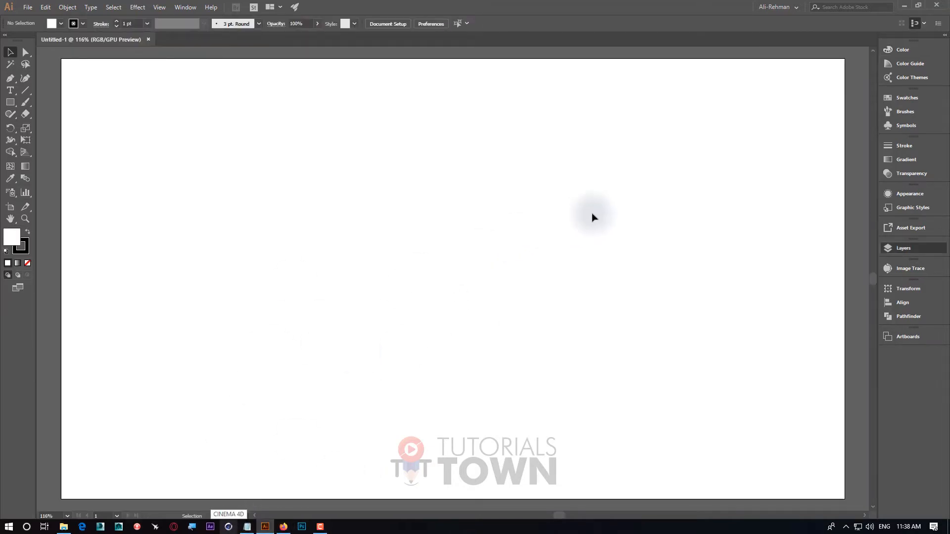
{"action": "left_click", "coordinate": [904, 248]}
{"action": "left_click_drag", "start_coordinate": [832, 242], "coordinate": [770, 96]}
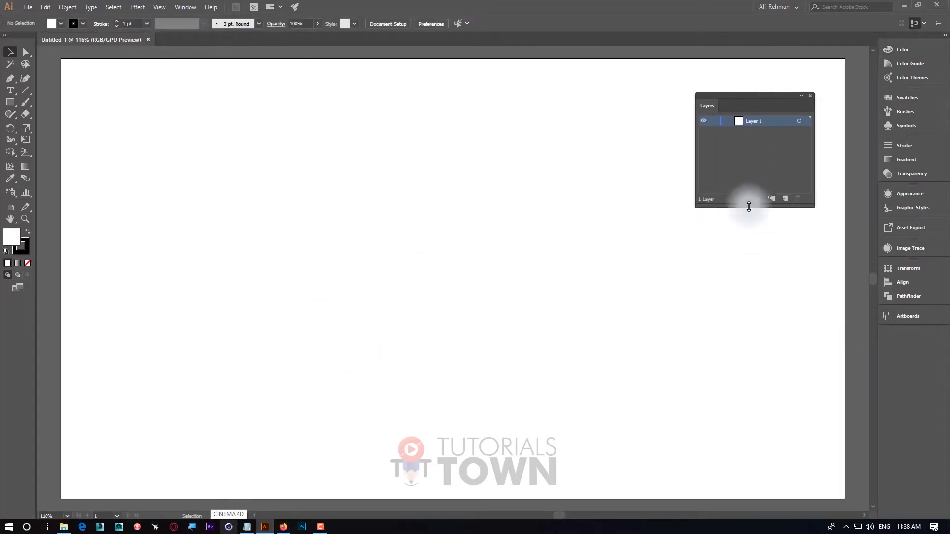
{"action": "left_click_drag", "start_coordinate": [746, 206], "coordinate": [746, 231]}
{"action": "double_click", "coordinate": [758, 138]}
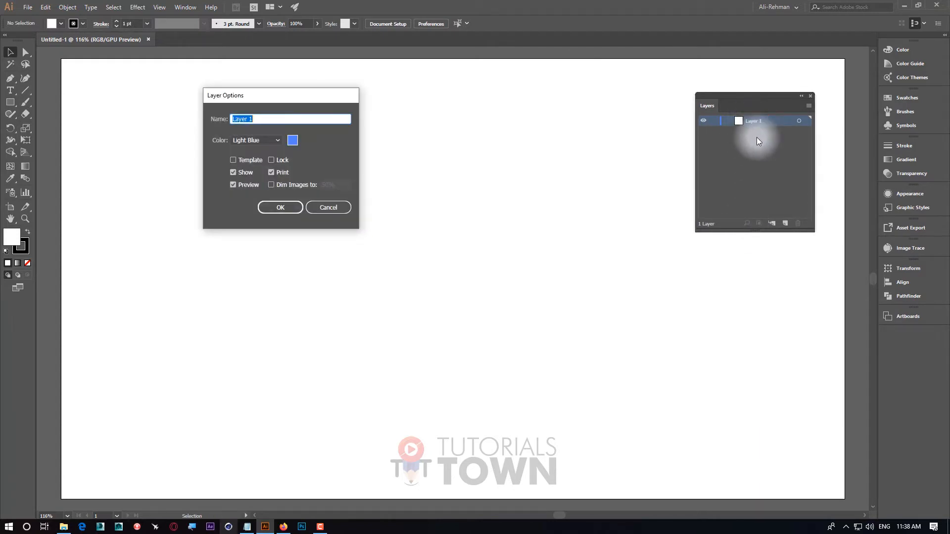
{"action": "key", "text": "Return"}
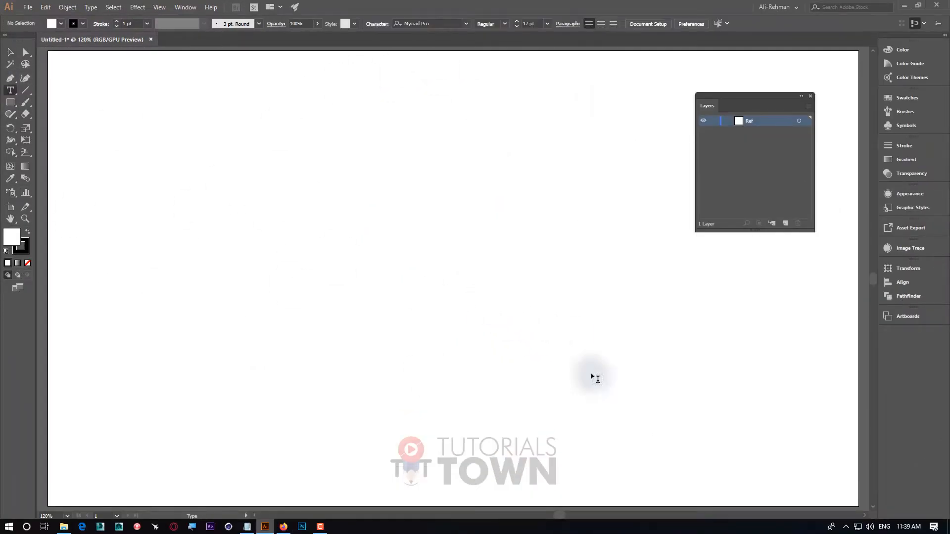
Add a capital letter B as text, scale it up to about 438 pt and move it near the artboard's middle.
{"action": "left_click", "coordinate": [366, 181]}
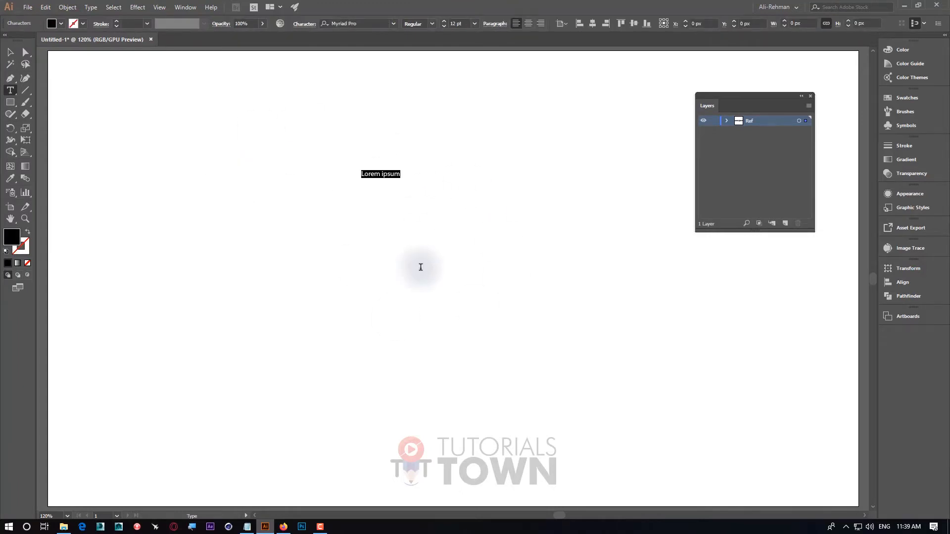
{"action": "type", "text": "G"}
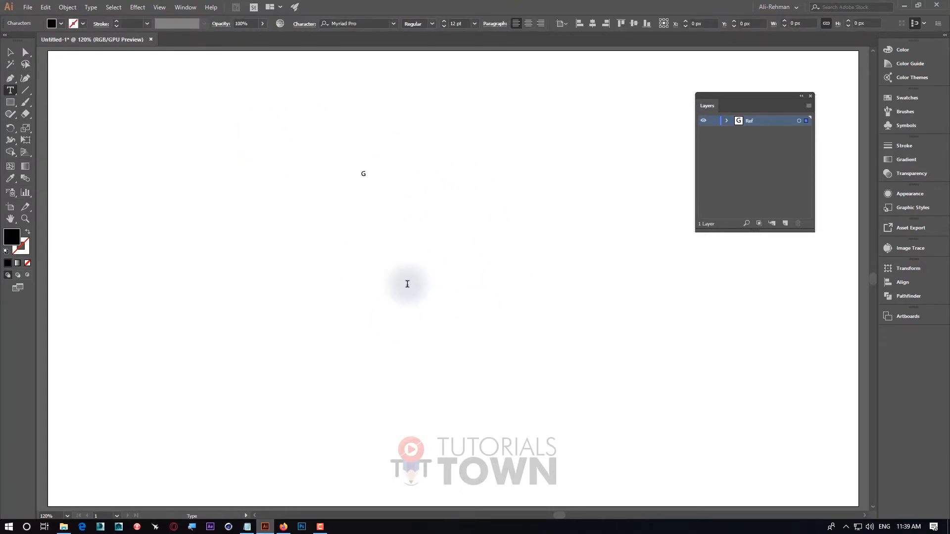
{"action": "key", "text": "BackSpace"}
{"action": "type", "text": "B"}
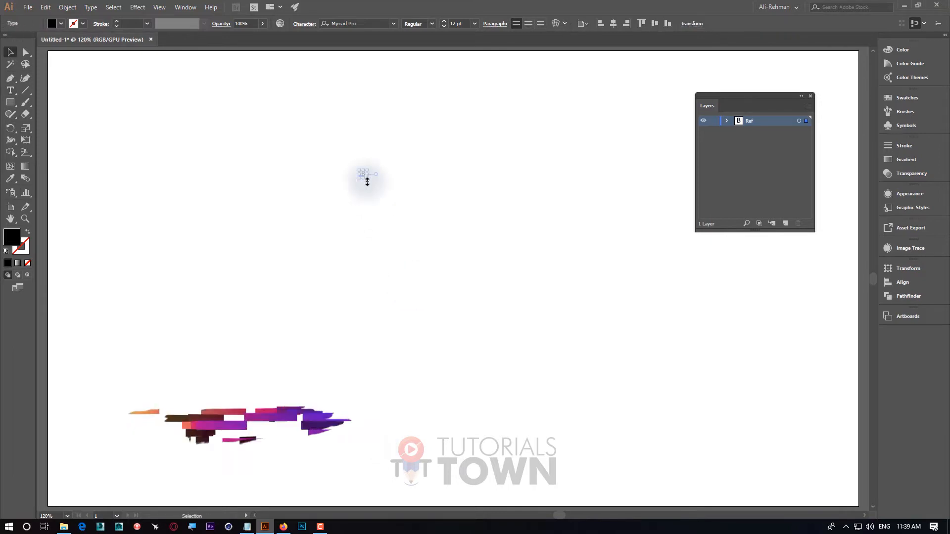
{"action": "left_click_drag", "start_coordinate": [368, 178], "coordinate": [723, 463]}
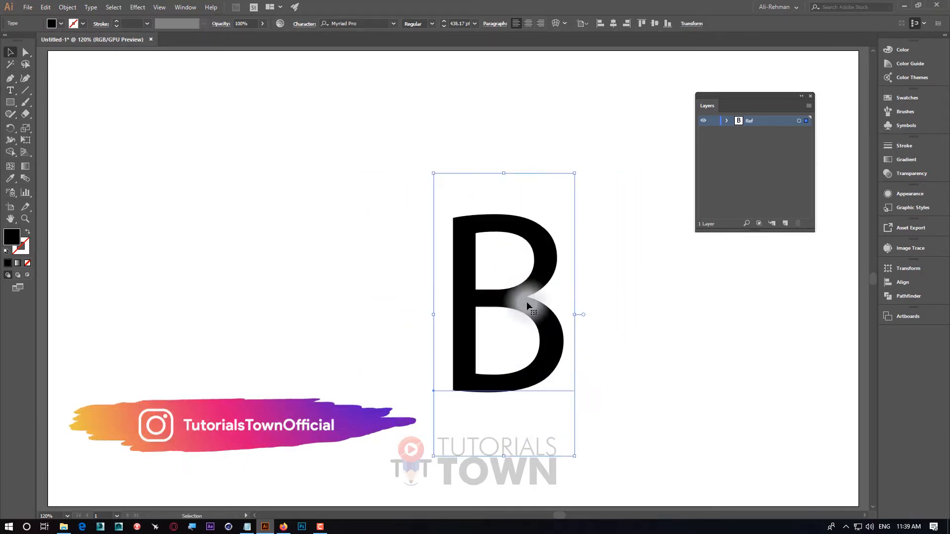
{"action": "left_click_drag", "start_coordinate": [535, 308], "coordinate": [486, 287]}
Set the font of the letter B to Arial Black.
{"action": "left_click", "coordinate": [368, 23]}
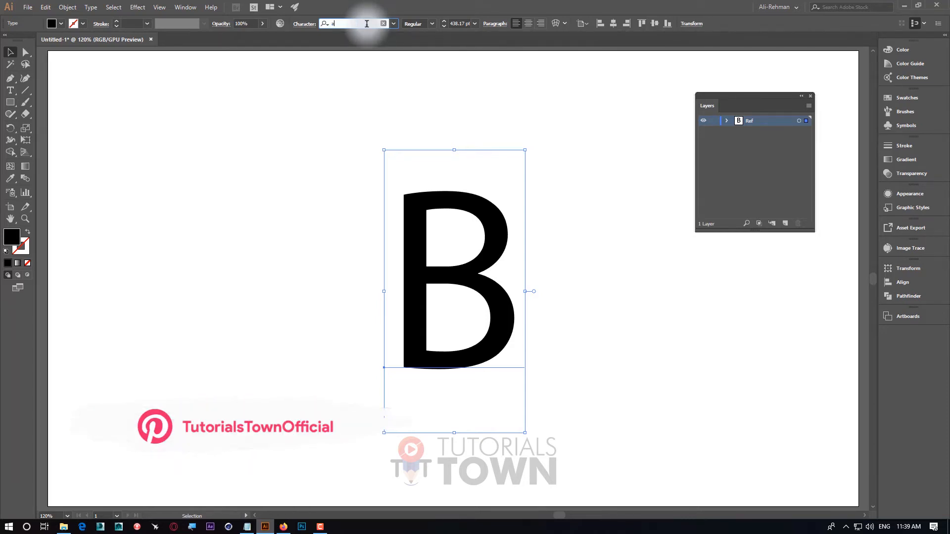
{"action": "type", "text": "ria"}
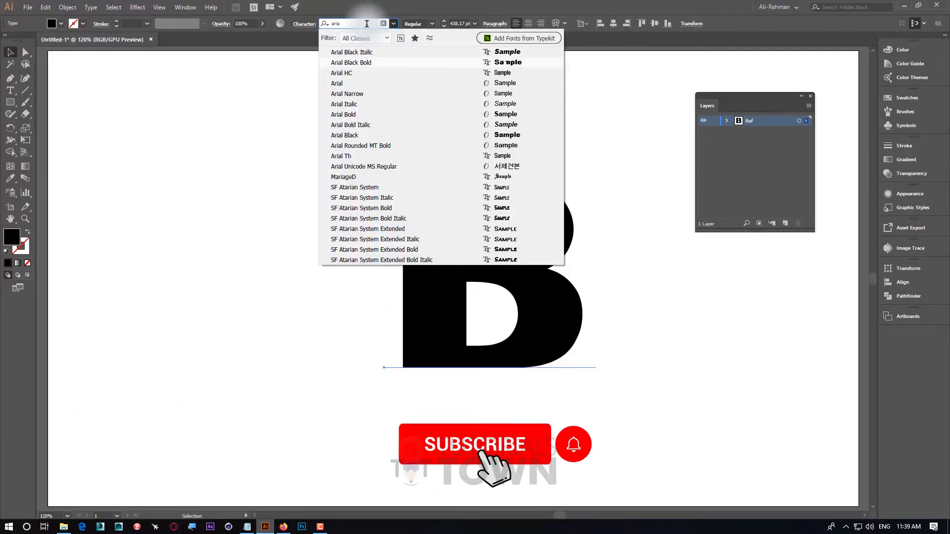
{"action": "key", "text": "Down"}
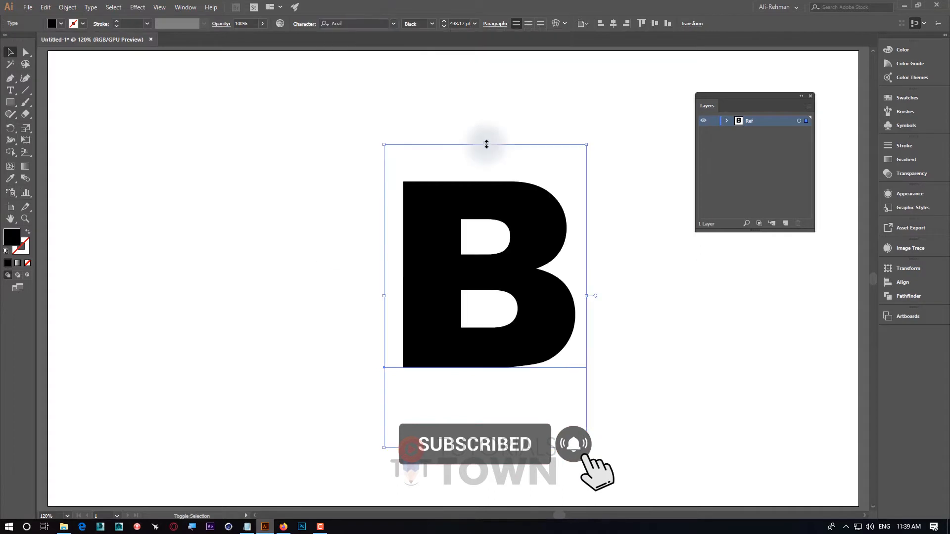
Enlarge the letter B to about 867 pt so it nearly fills the artboard's height.
{"action": "left_click_drag", "start_coordinate": [486, 145], "coordinate": [473, 62]}
{"action": "left_click_drag", "start_coordinate": [463, 349], "coordinate": [455, 139]}
{"action": "left_click_drag", "start_coordinate": [479, 435], "coordinate": [479, 463]}
{"action": "left_click_drag", "start_coordinate": [478, 249], "coordinate": [438, 398]}
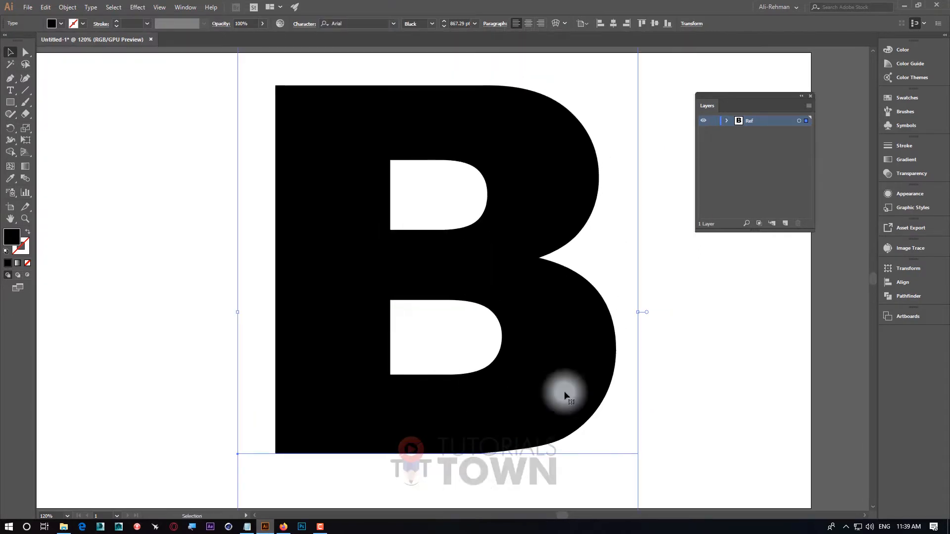
Centre the B's paragraph alignment, align the letter horizontally to the artboard's centre, and deselect it.
{"action": "left_click", "coordinate": [529, 24]}
{"action": "left_click", "coordinate": [613, 24]}
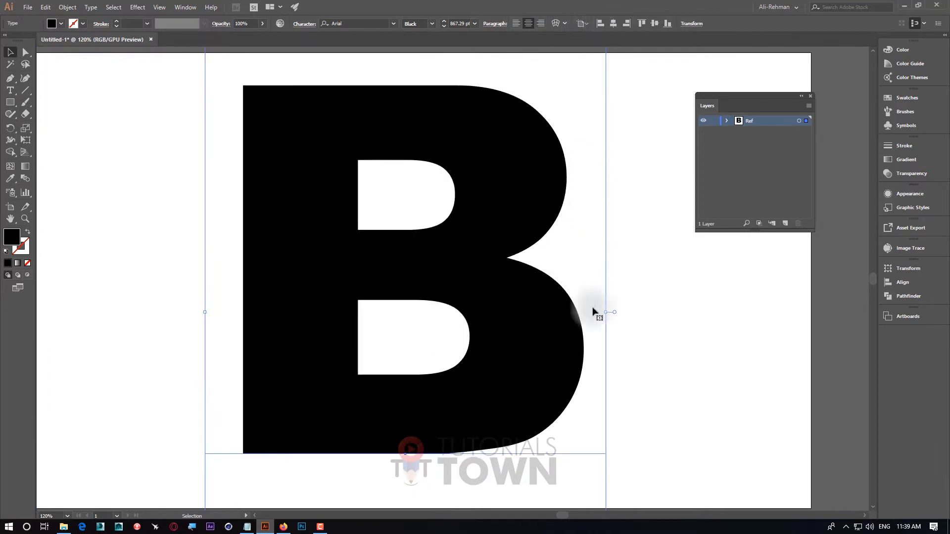
{"action": "left_click_drag", "start_coordinate": [411, 326], "coordinate": [471, 331]}
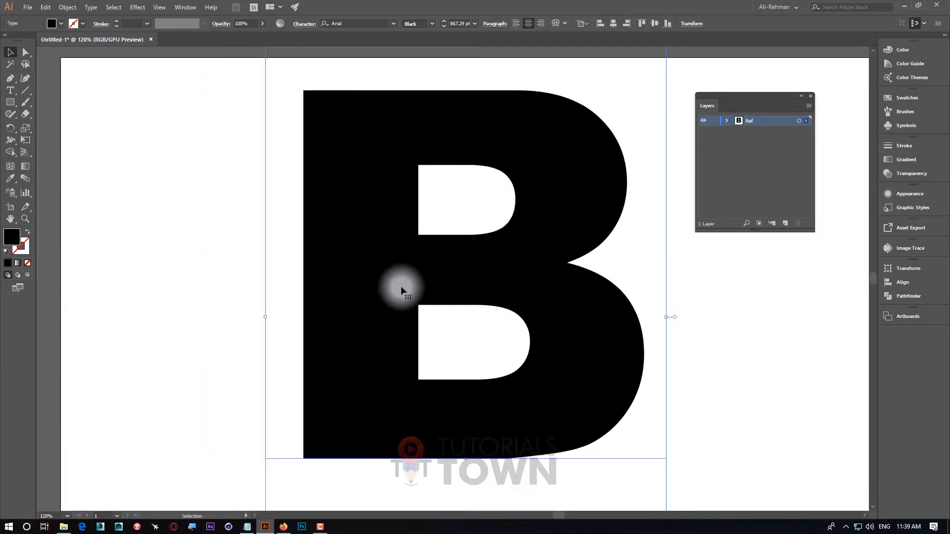
{"action": "left_click", "coordinate": [751, 323]}
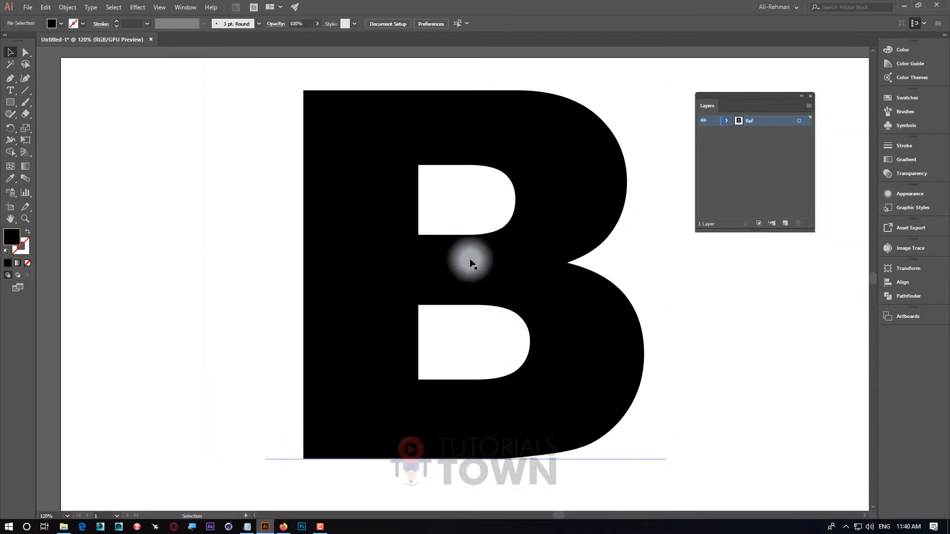
Fill the letter B with a light gray swatch and lock the Ref layer.
{"action": "left_click", "coordinate": [529, 193]}
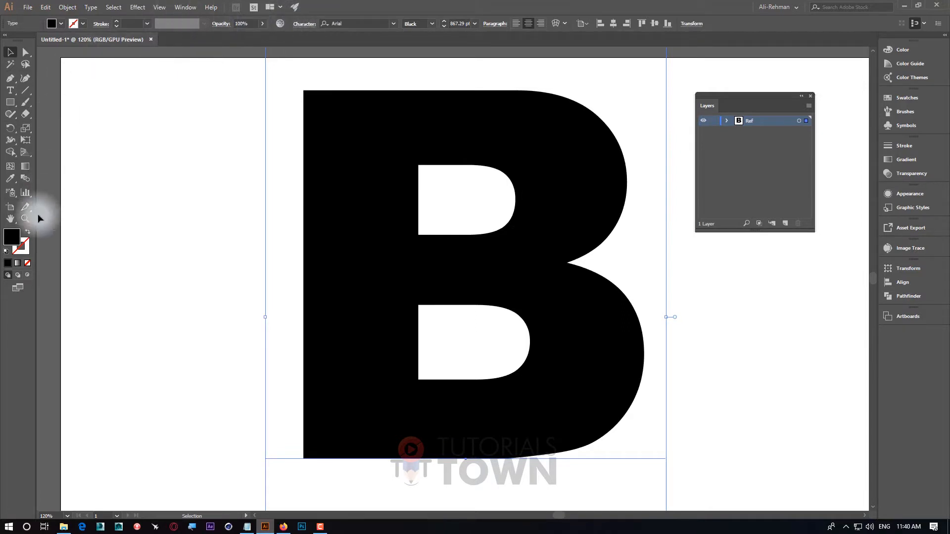
{"action": "left_click", "coordinate": [52, 23]}
{"action": "left_click", "coordinate": [70, 70]}
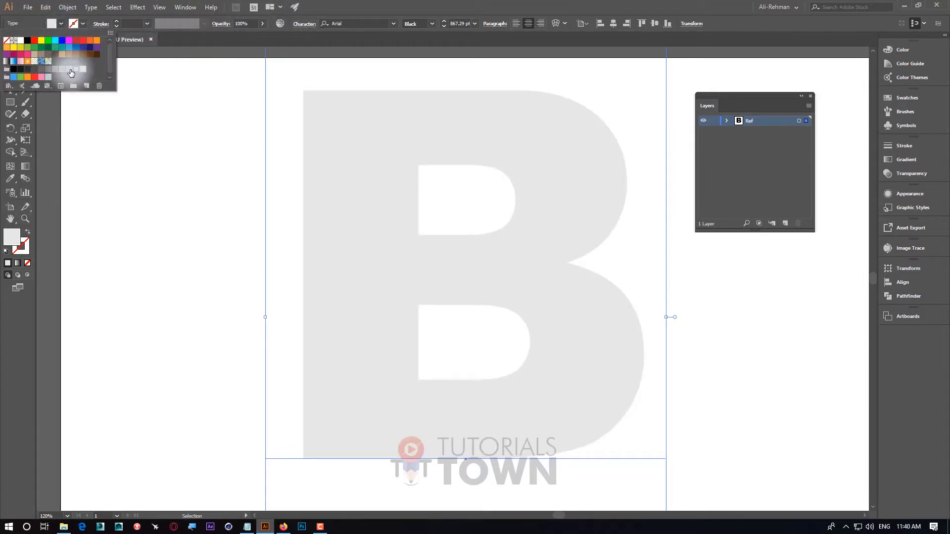
{"action": "left_click", "coordinate": [69, 70]}
{"action": "left_click", "coordinate": [77, 70]}
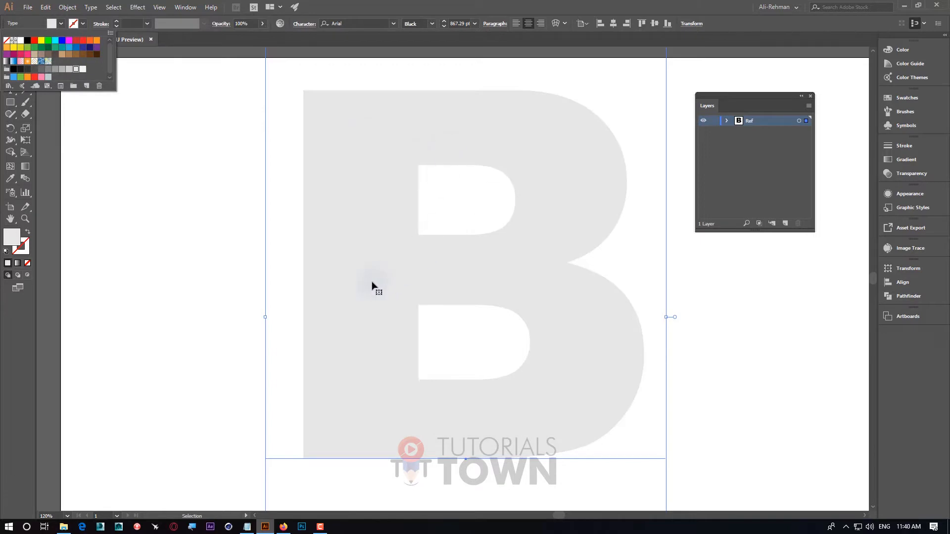
{"action": "left_click", "coordinate": [258, 257]}
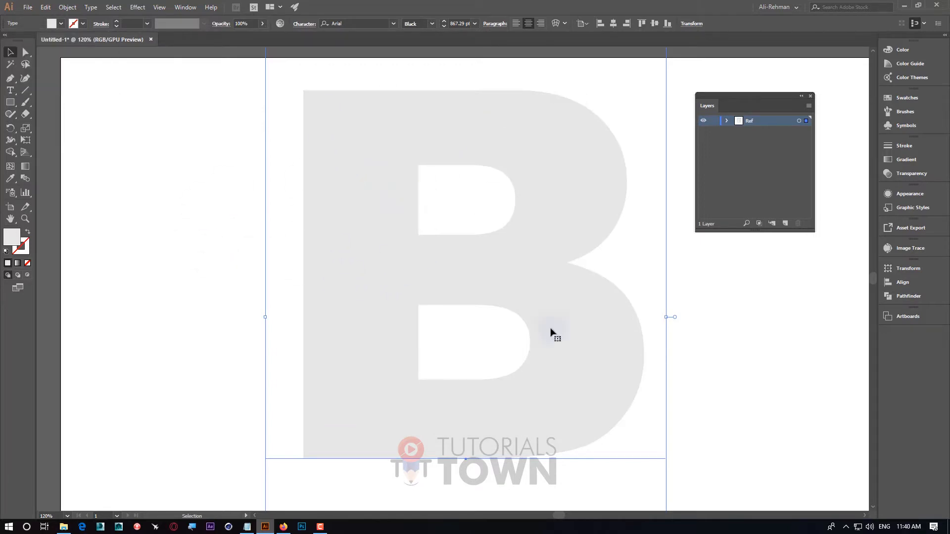
{"action": "left_click", "coordinate": [747, 121]}
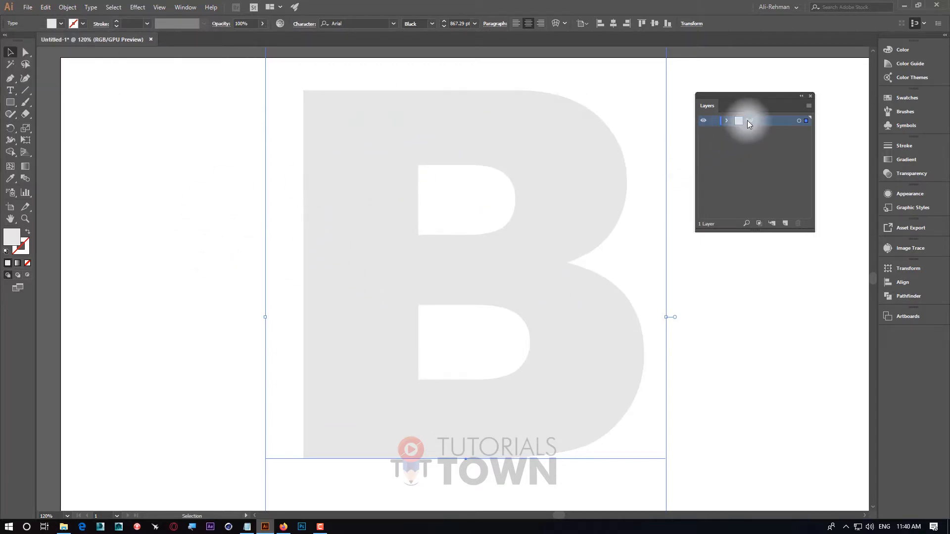
{"action": "left_click", "coordinate": [713, 121]}
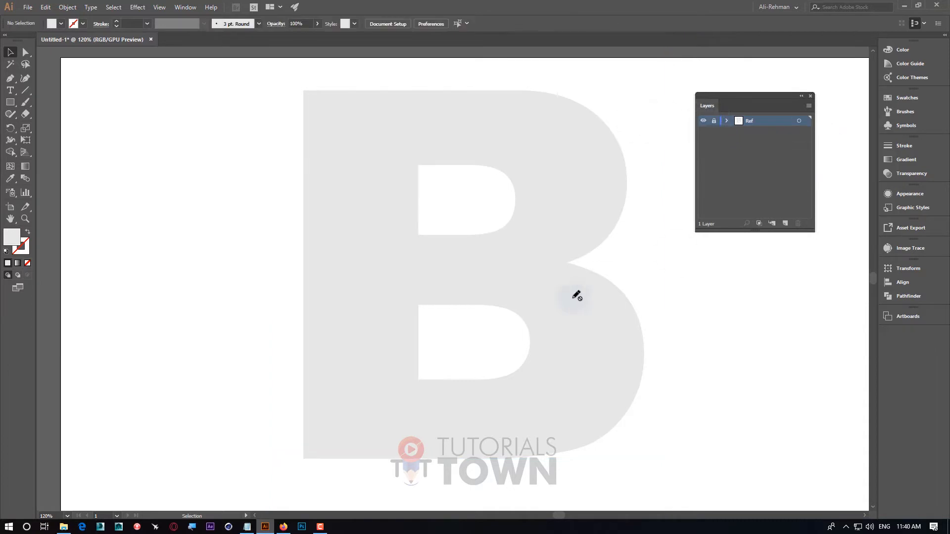
Save the document as an Adobe Illustrator file named B-Poly in the 01-Adobe-Illustrator folder inside 11-1, accepting the default save options.
{"action": "key", "text": "ctrl+s"}
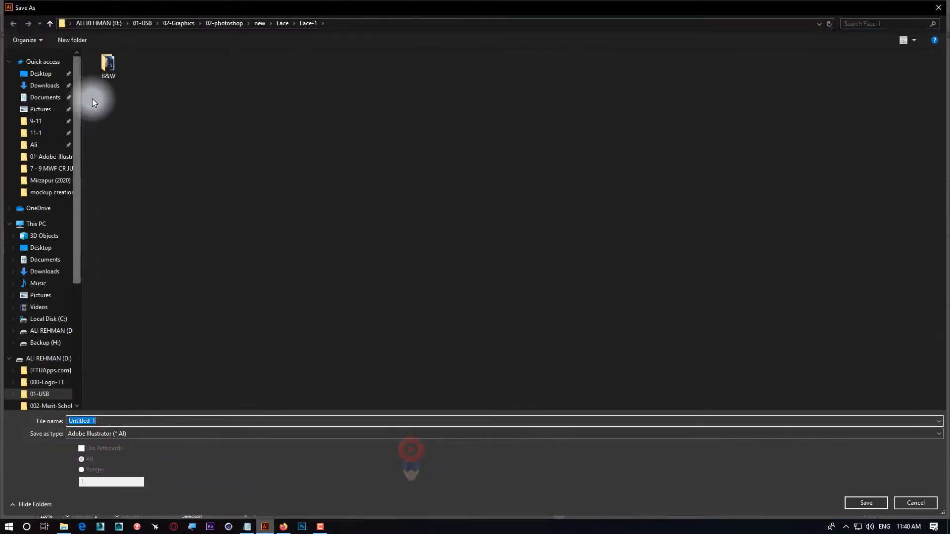
{"action": "left_click", "coordinate": [47, 78]}
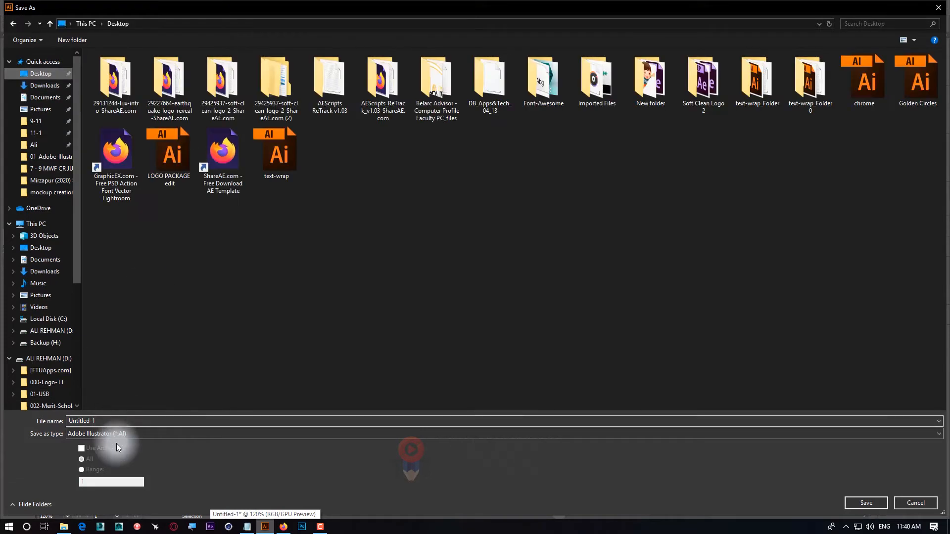
{"action": "left_click", "coordinate": [36, 133]}
{"action": "double_click", "coordinate": [163, 67]}
{"action": "left_click", "coordinate": [119, 418]}
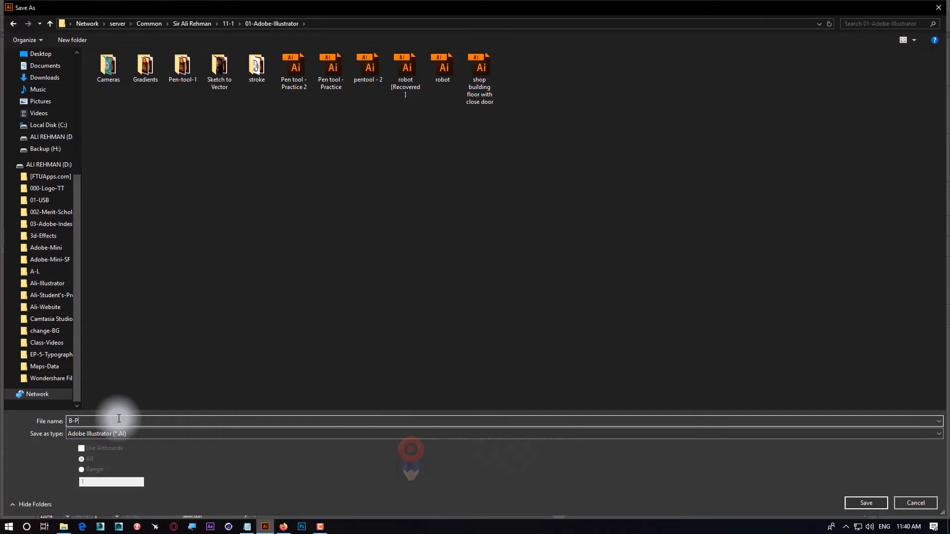
{"action": "key", "text": "Return"}
{"action": "left_click", "coordinate": [518, 399]}
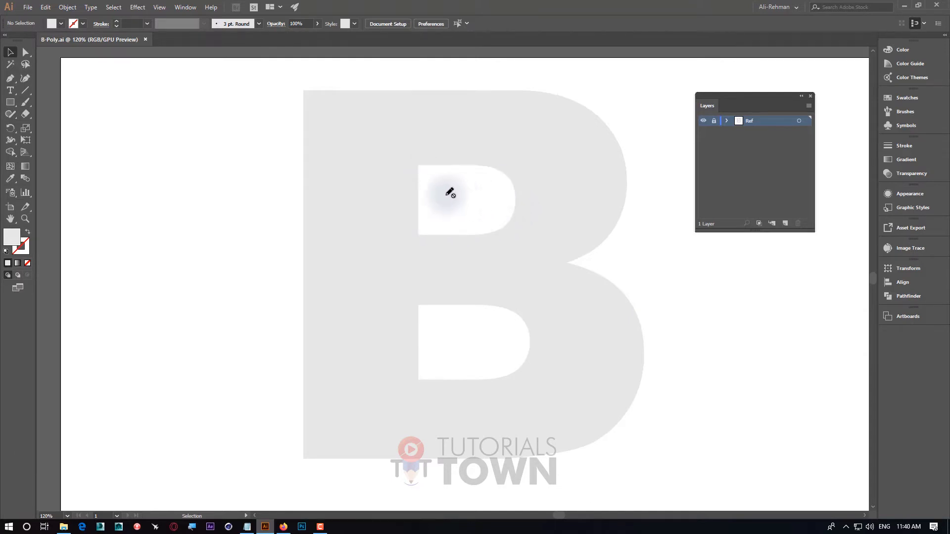
Add a new layer above Ref, name it Poly, and have the Pen tool ready for drawing.
{"action": "left_click", "coordinate": [10, 78]}
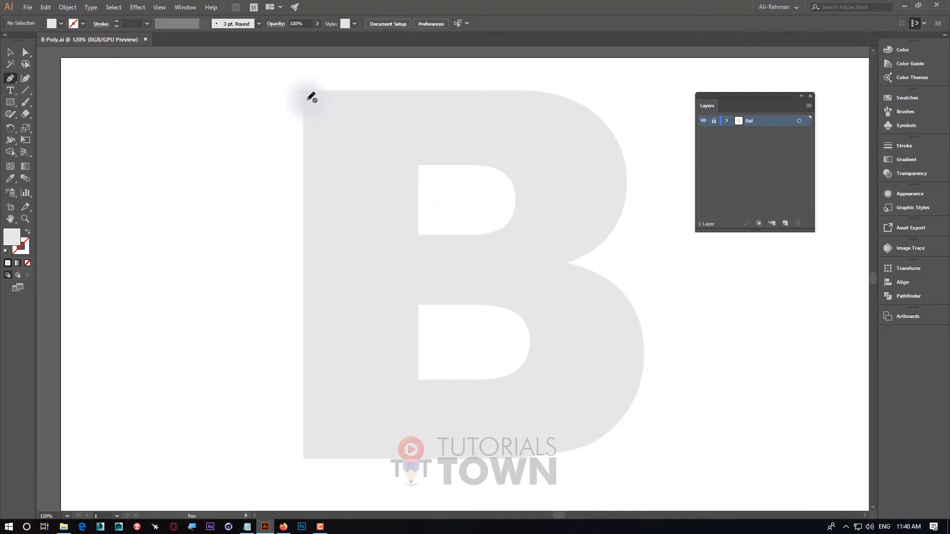
{"action": "left_click", "coordinate": [786, 226]}
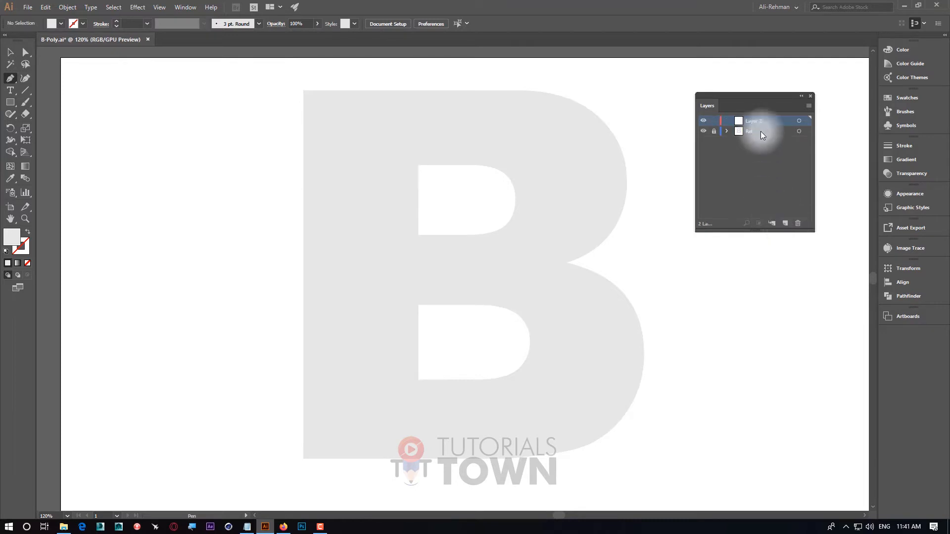
{"action": "double_click", "coordinate": [758, 120]}
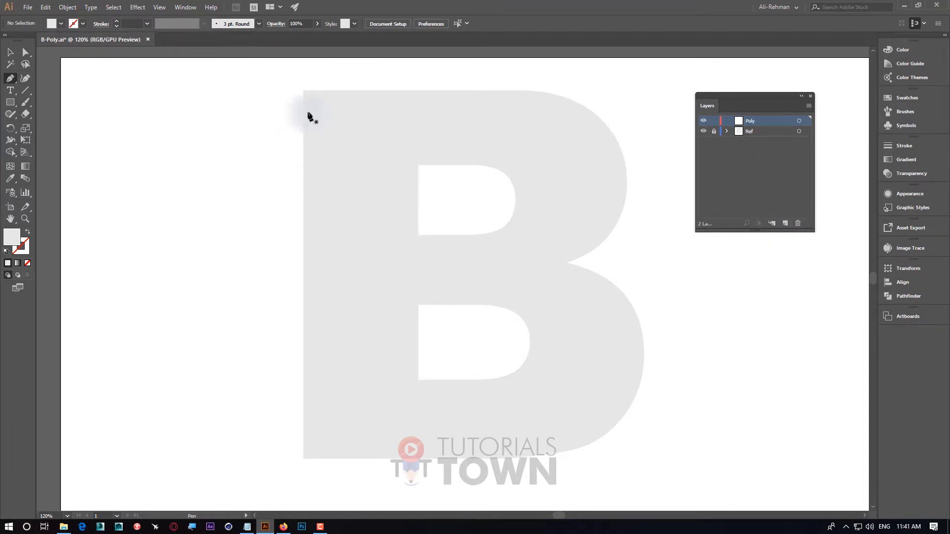
Trace the reference B's straight left side from upper to lower corner and its flat bottom edge with the Pen tool.
{"action": "left_click", "coordinate": [303, 90]}
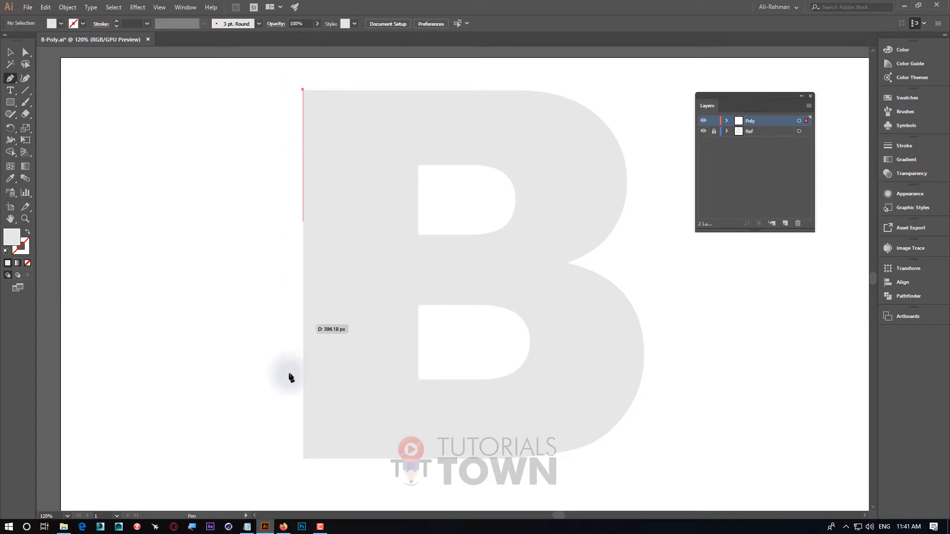
{"action": "left_click", "coordinate": [303, 459]}
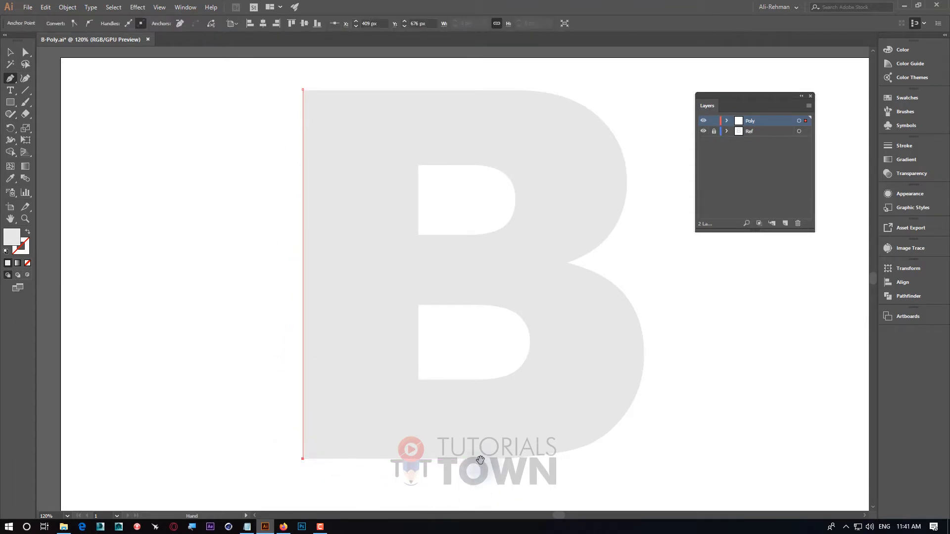
{"action": "left_click_drag", "start_coordinate": [458, 464], "coordinate": [310, 387]}
{"action": "left_click_drag", "start_coordinate": [271, 360], "coordinate": [206, 443]}
{"action": "left_click", "coordinate": [414, 413]}
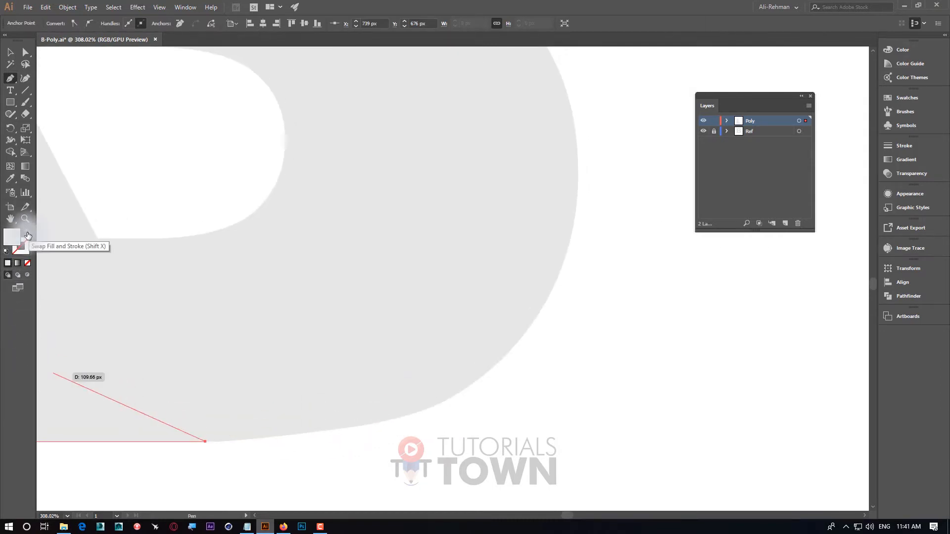
Swap the path's fill and stroke, and set the stroke colour to red F40000.
{"action": "left_click", "coordinate": [27, 232]}
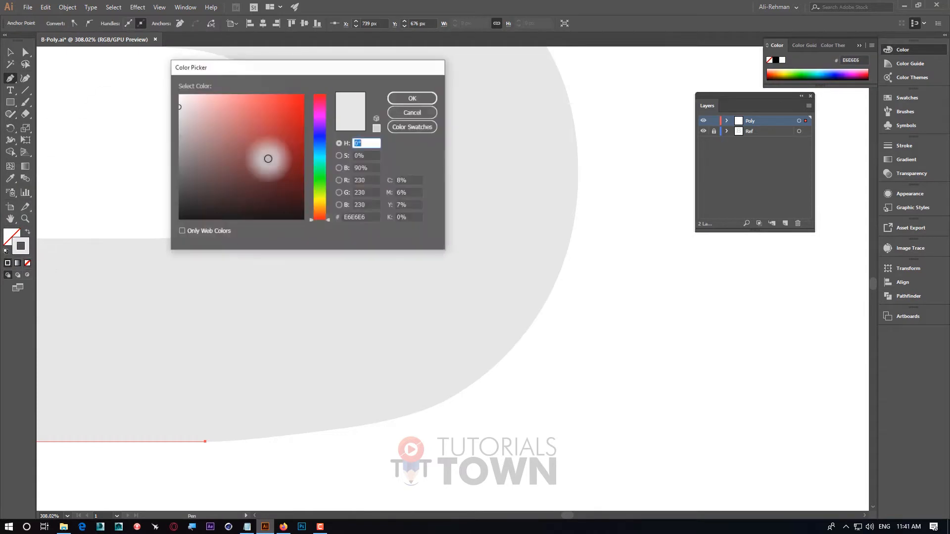
{"action": "left_click", "coordinate": [302, 100]}
{"action": "left_click", "coordinate": [408, 100]}
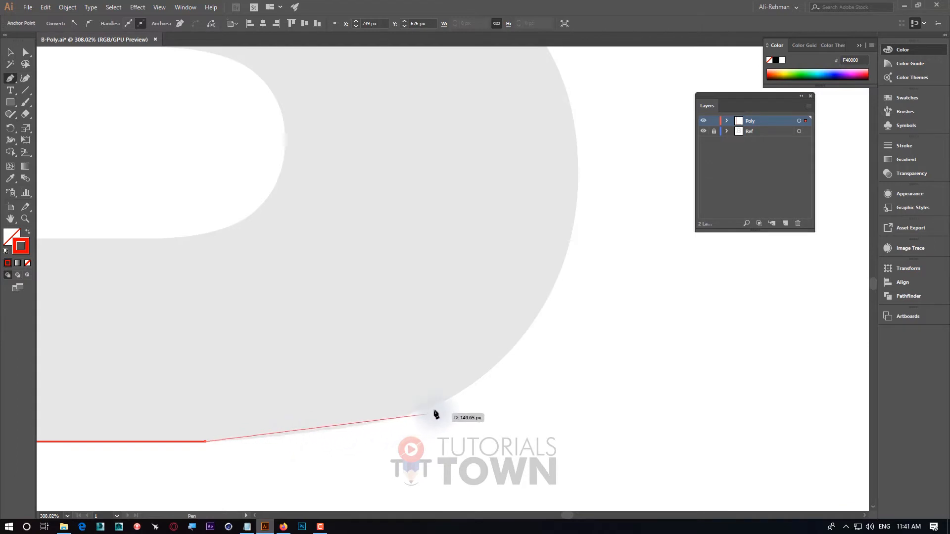
Trace the start of the lower bowl's outer curve with short straight segments, undoing any badly placed anchor points.
{"action": "left_click_drag", "start_coordinate": [437, 404], "coordinate": [522, 350]}
{"action": "key", "text": "ctrl+z"}
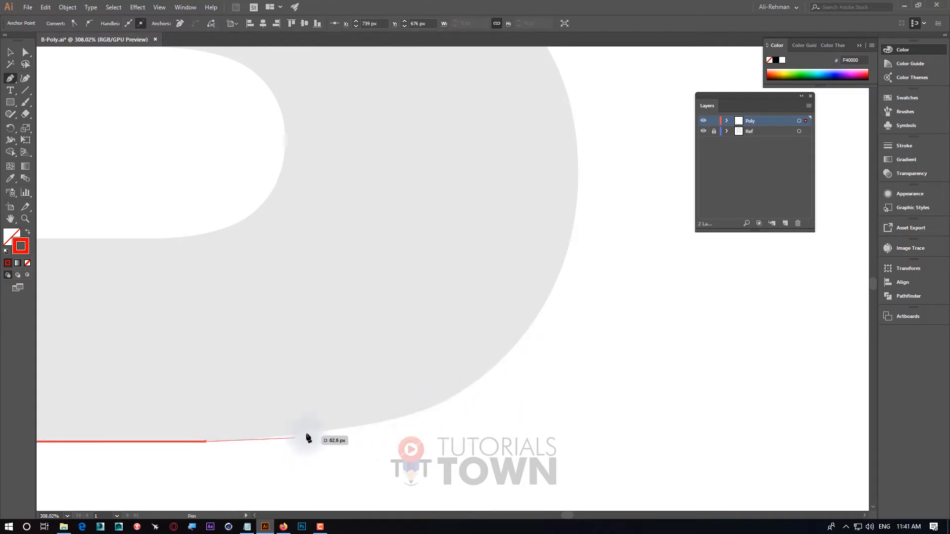
{"action": "left_click", "coordinate": [308, 434]}
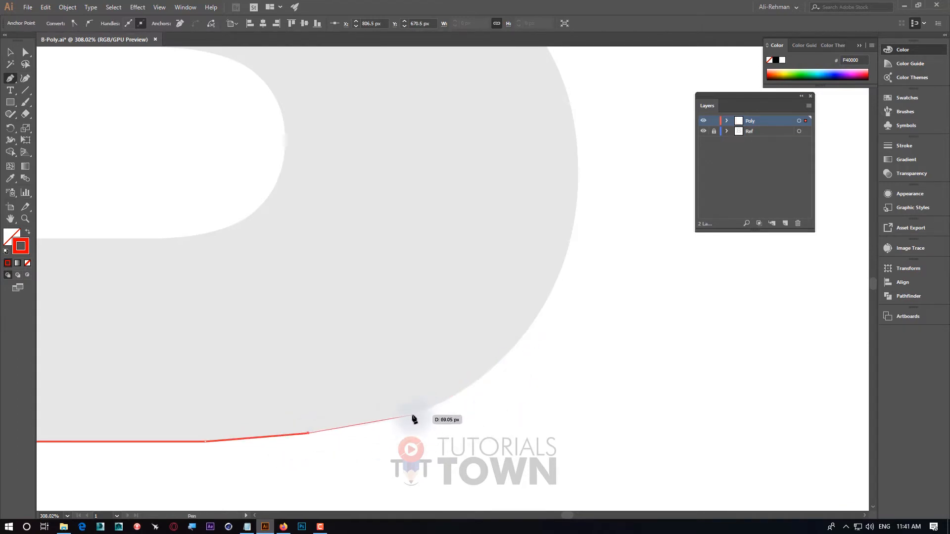
{"action": "left_click", "coordinate": [412, 420]}
{"action": "scroll", "coordinate": [412, 419], "scroll_direction": "up", "scroll_amount": 3}
{"action": "scroll", "coordinate": [386, 445], "scroll_direction": "right", "scroll_amount": 5}
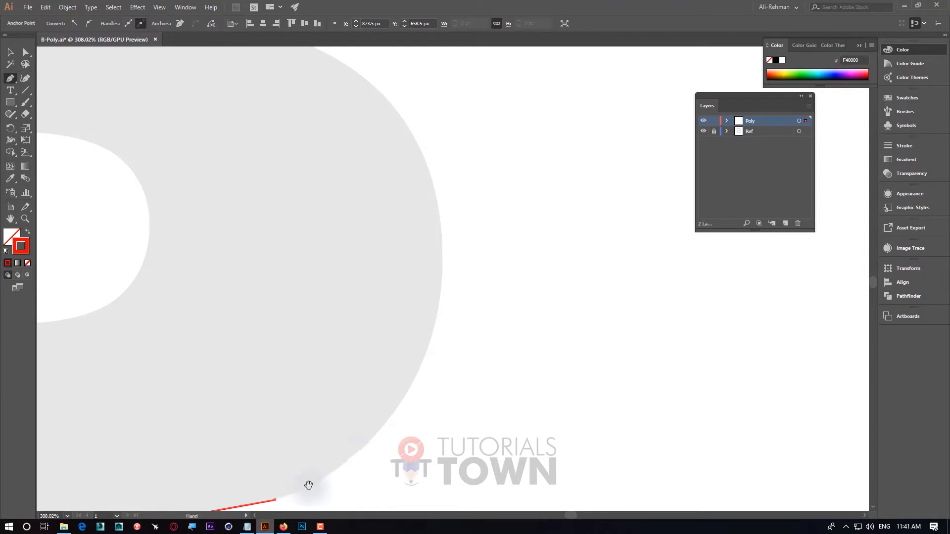
{"action": "left_click_drag", "start_coordinate": [307, 483], "coordinate": [374, 303]}
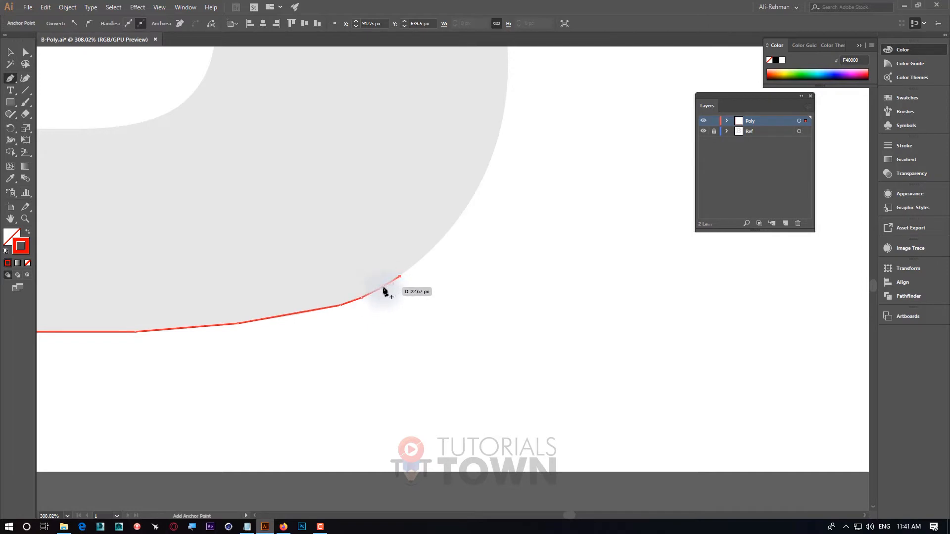
{"action": "key", "text": "ctrl+z"}
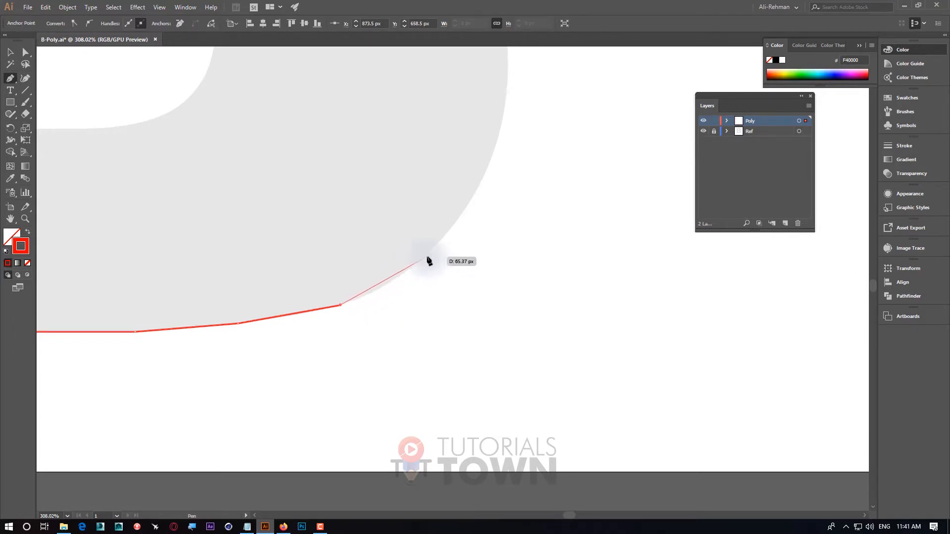
Extend the outline in straight segments along the lower bowl's outer curve up to near its widest part.
{"action": "left_click_drag", "start_coordinate": [427, 260], "coordinate": [355, 356]}
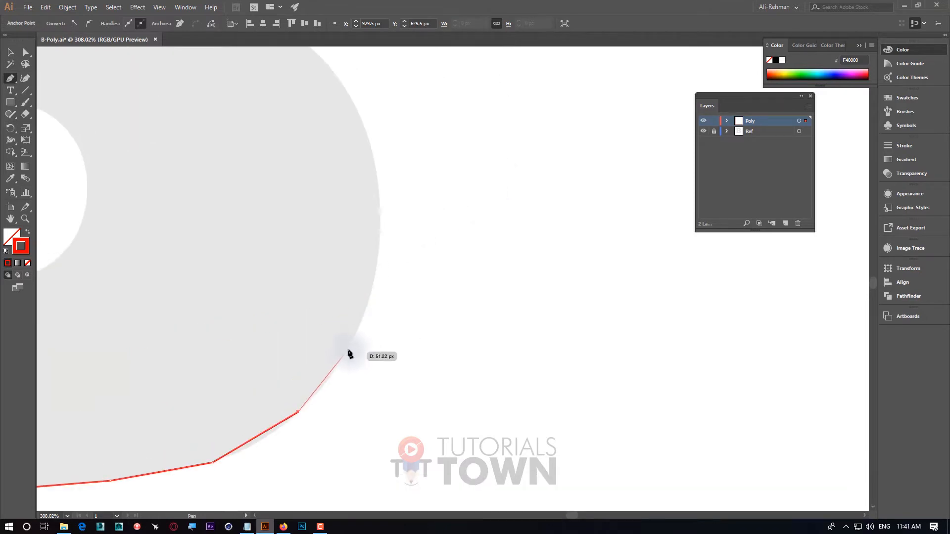
{"action": "left_click", "coordinate": [352, 346]}
{"action": "left_click_drag", "start_coordinate": [386, 276], "coordinate": [355, 413]}
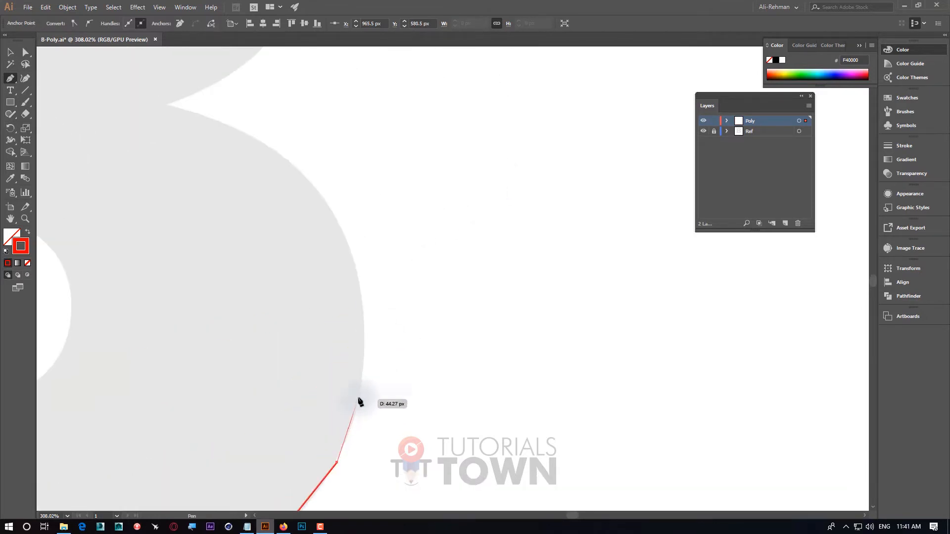
{"action": "left_click", "coordinate": [363, 394]}
{"action": "left_click_drag", "start_coordinate": [365, 277], "coordinate": [393, 363]}
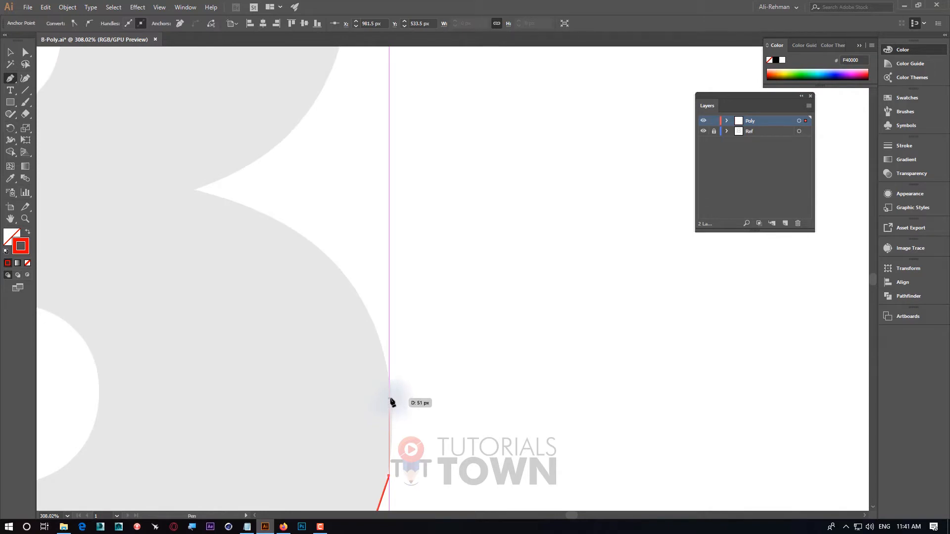
Turn off Smart Guides and Snap to Pixel.
{"action": "left_click", "coordinate": [159, 7]}
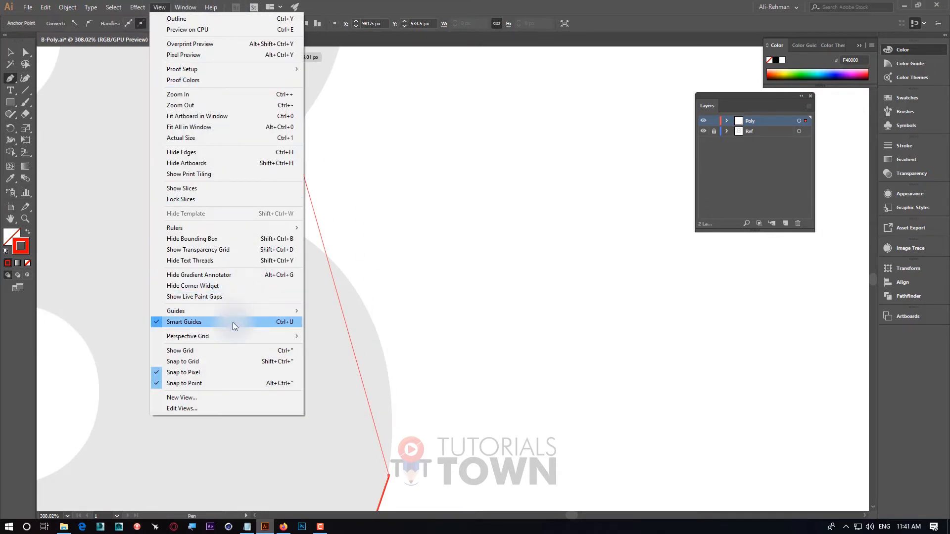
{"action": "left_click", "coordinate": [233, 322]}
{"action": "left_click", "coordinate": [159, 7]}
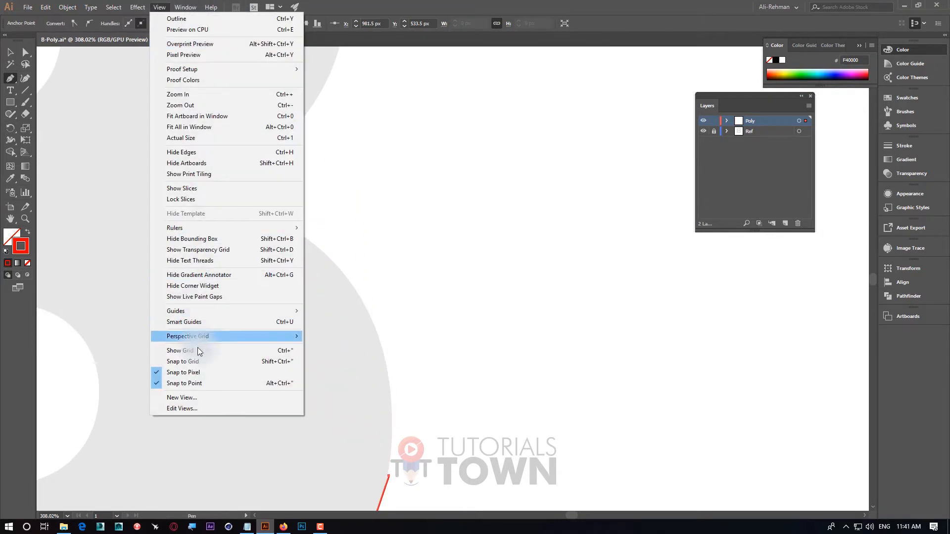
{"action": "left_click", "coordinate": [198, 372]}
Continue the outline in straight segments around the upper half of the lower bowl towards the notch between the bowls.
{"action": "left_click_drag", "start_coordinate": [449, 394], "coordinate": [405, 338]}
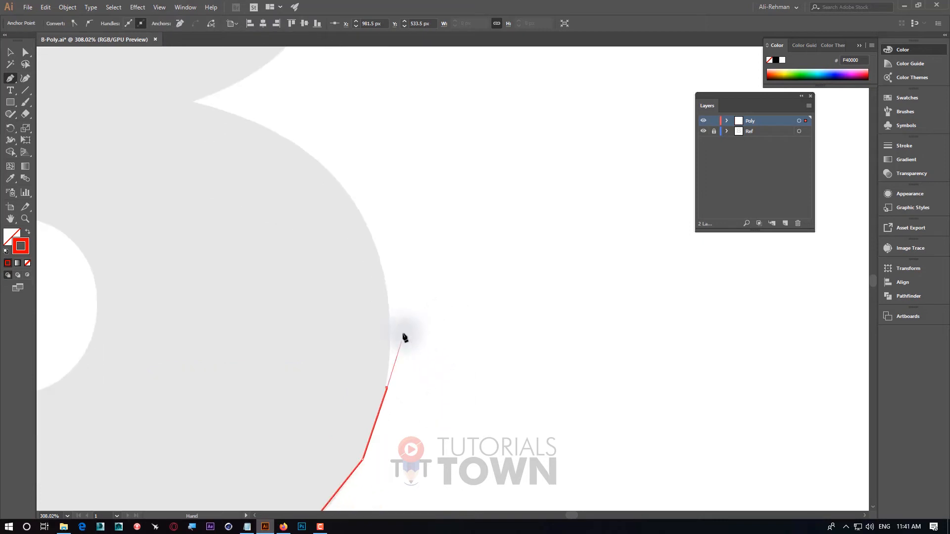
{"action": "left_click", "coordinate": [391, 311]}
{"action": "left_click_drag", "start_coordinate": [355, 200], "coordinate": [416, 302]}
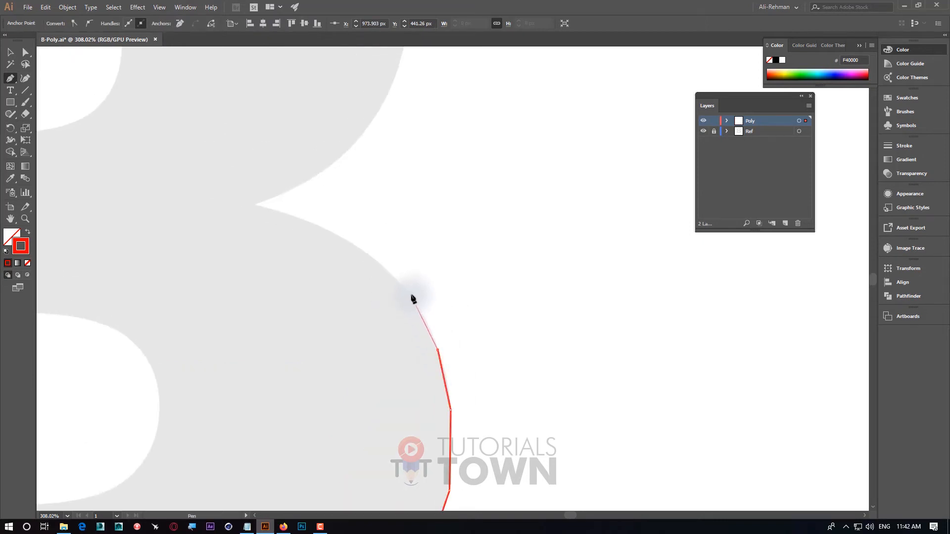
{"action": "left_click", "coordinate": [408, 293]}
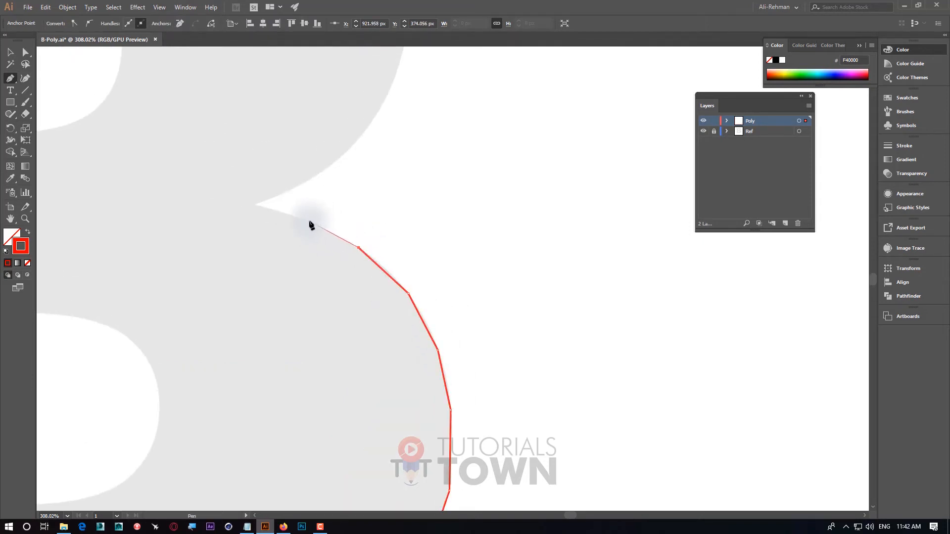
Trace from the notch along the lower and outermost parts of the upper bowl with straight Pen segments.
{"action": "left_click", "coordinate": [328, 169]}
{"action": "left_click_drag", "start_coordinate": [379, 120], "coordinate": [345, 250]}
{"action": "left_click", "coordinate": [346, 239]}
{"action": "left_click_drag", "start_coordinate": [375, 148], "coordinate": [348, 335]}
{"action": "left_click", "coordinate": [348, 333]}
{"action": "left_click", "coordinate": [342, 258]}
Trace the upper bowl's top curve and the B's flat top edge, close the outer outline at its starting corner, and deselect it.
{"action": "left_click_drag", "start_coordinate": [310, 189], "coordinate": [434, 331]}
{"action": "left_click", "coordinate": [434, 328]}
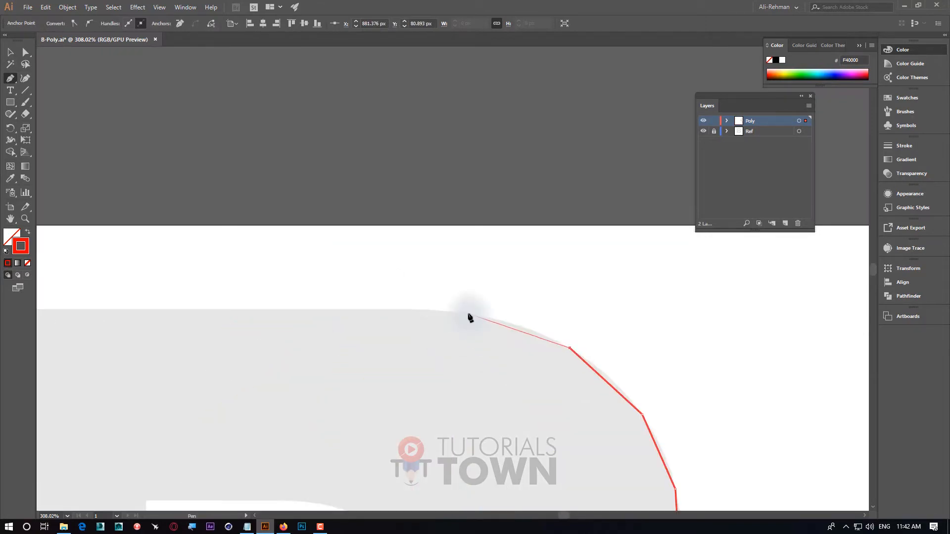
{"action": "left_click", "coordinate": [470, 315]}
{"action": "left_click", "coordinate": [410, 309]}
{"action": "left_click_drag", "start_coordinate": [173, 306], "coordinate": [745, 307]}
{"action": "left_click", "coordinate": [422, 308]}
{"action": "left_click", "coordinate": [435, 322], "text": "ctrl"}
Trace the B's upper counter as a closed path of straight segments, approximating its rounded side.
{"action": "left_click_drag", "start_coordinate": [702, 505], "coordinate": [323, 187]}
{"action": "left_click", "coordinate": [339, 178]}
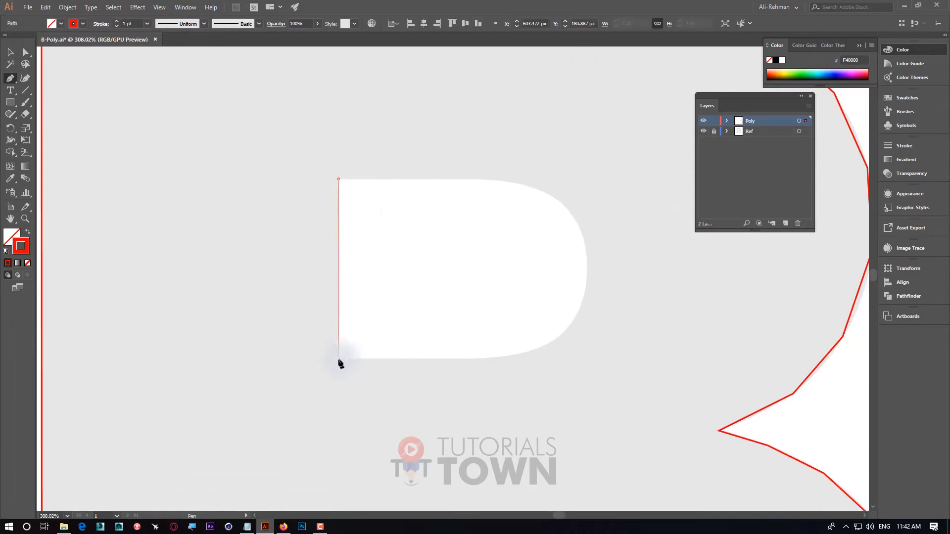
{"action": "left_click", "coordinate": [339, 360]}
{"action": "left_click", "coordinate": [478, 360]}
{"action": "left_click", "coordinate": [586, 238]}
{"action": "left_click", "coordinate": [555, 199]}
{"action": "left_click", "coordinate": [338, 179]}
Trace the B's lower counter as a closed path of straight segments and deselect it.
{"action": "left_click_drag", "start_coordinate": [426, 408], "coordinate": [444, 217]}
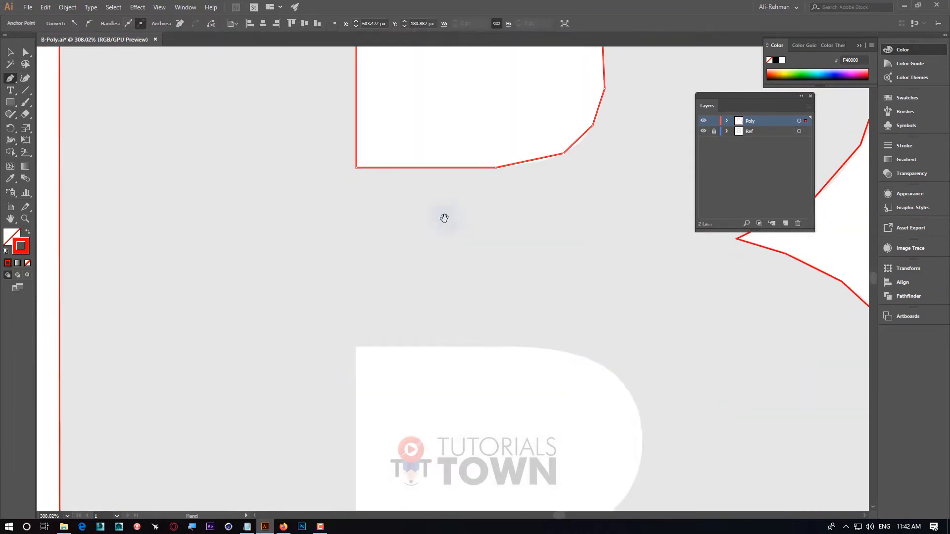
{"action": "left_click_drag", "start_coordinate": [396, 366], "coordinate": [396, 218]}
{"action": "left_click", "coordinate": [357, 198]}
{"action": "left_click", "coordinate": [357, 389]}
{"action": "left_click", "coordinate": [512, 390]}
{"action": "left_click", "coordinate": [576, 381]}
{"action": "left_click", "coordinate": [615, 361]}
{"action": "left_click_drag", "start_coordinate": [624, 342], "coordinate": [563, 409]}
{"action": "left_click", "coordinate": [575, 395]}
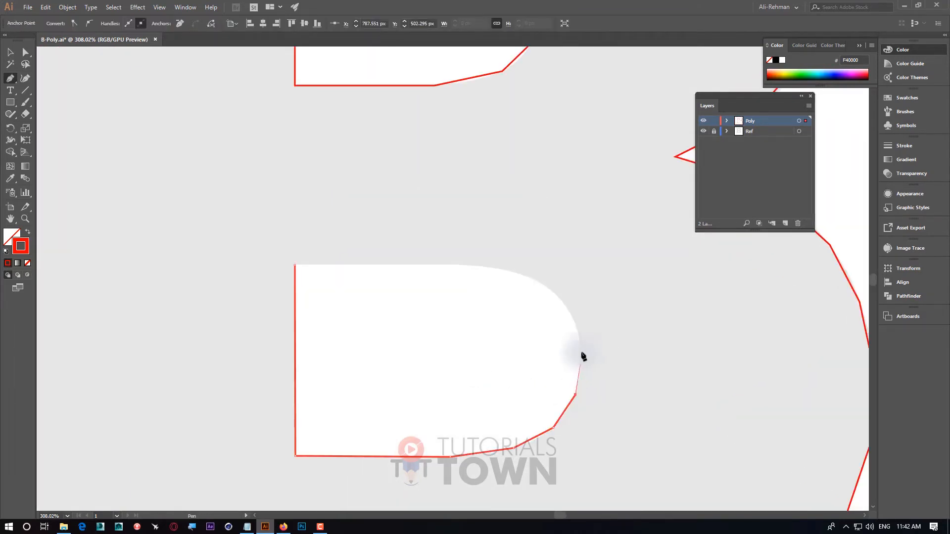
{"action": "left_click", "coordinate": [467, 264]}
{"action": "left_click_drag", "start_coordinate": [405, 268], "coordinate": [586, 269]}
{"action": "left_click", "coordinate": [475, 266]}
{"action": "left_click", "coordinate": [624, 325]}
{"action": "key", "text": "ctrl+minus"}
{"action": "key", "text": "ctrl+minus"}
{"action": "key", "text": "ctrl+minus"}
{"action": "key", "text": "ctrl+minus"}
{"action": "key", "text": "ctrl+minus"}
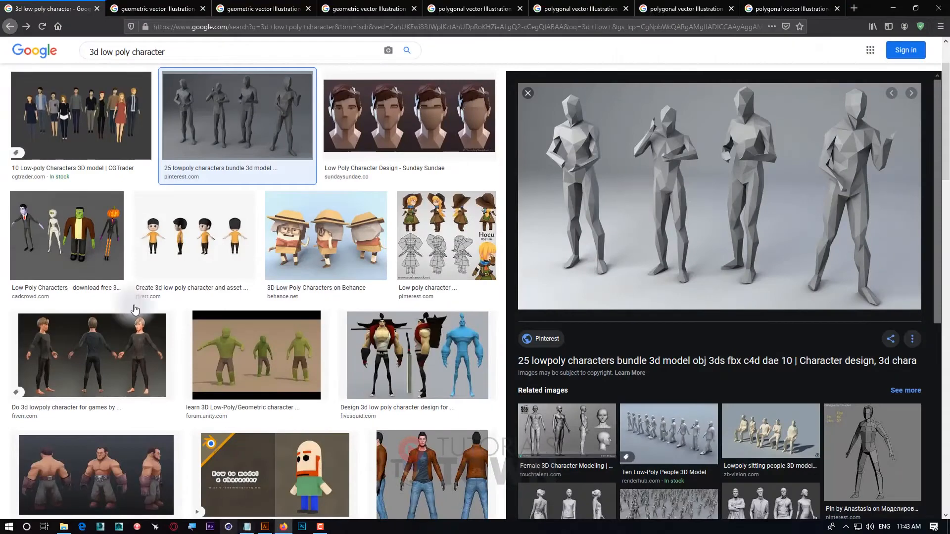
In Firefox, return to the "low poly Illustration" image results and open several portrait examples in new tabs.
{"action": "left_click", "coordinate": [26, 27]}
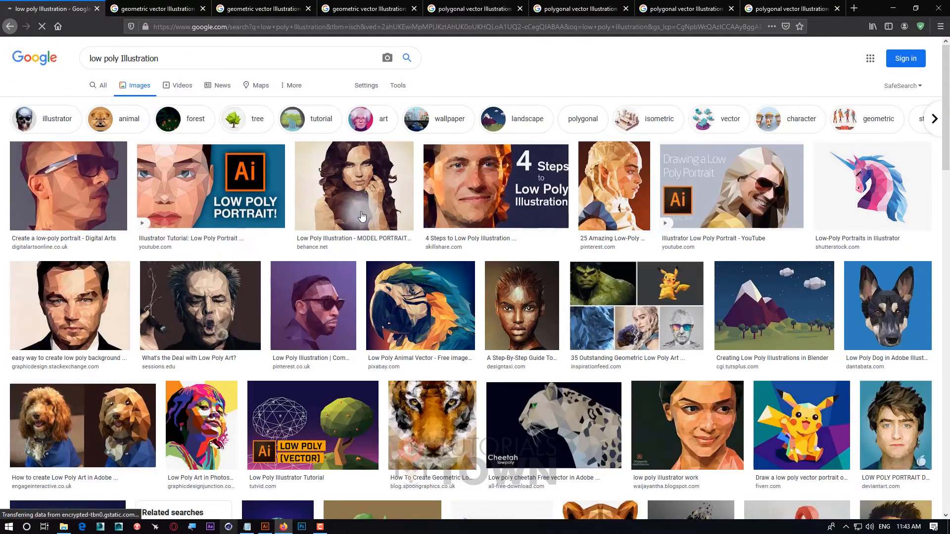
{"action": "middle_click", "coordinate": [82, 185]}
{"action": "middle_click", "coordinate": [347, 199]}
{"action": "middle_click", "coordinate": [503, 192]}
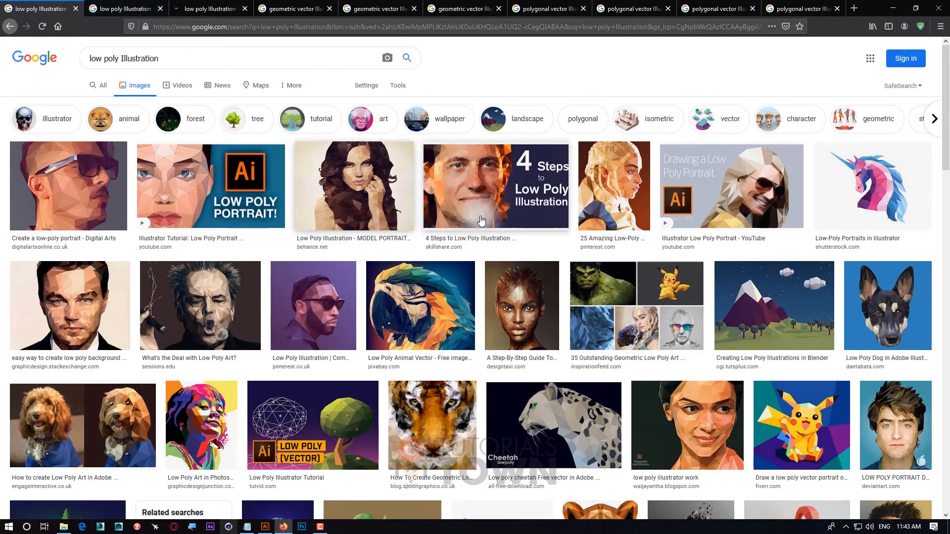
{"action": "middle_click", "coordinate": [81, 307]}
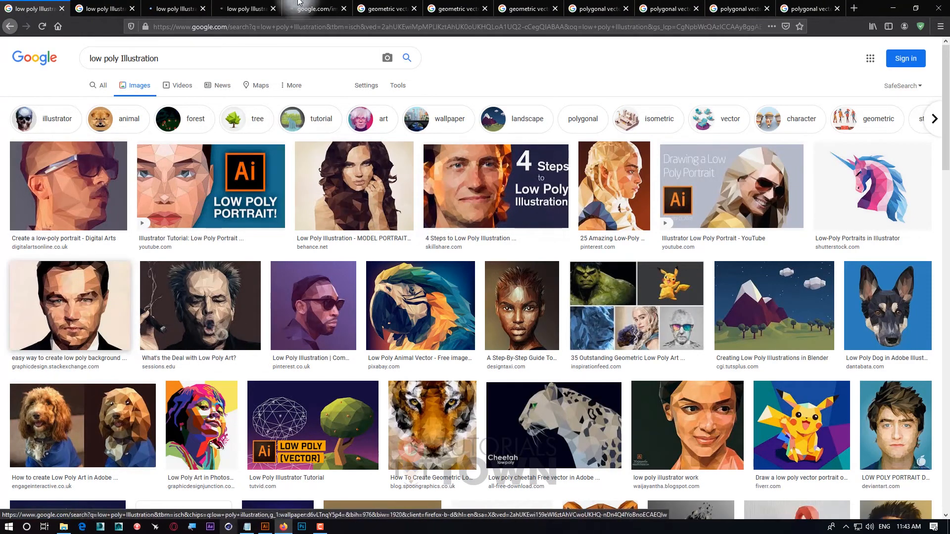
Examine the polygon facets of the low-poly sunglasses portrait at 150% zoom as a reference for the letter B.
{"action": "left_click", "coordinate": [107, 9]}
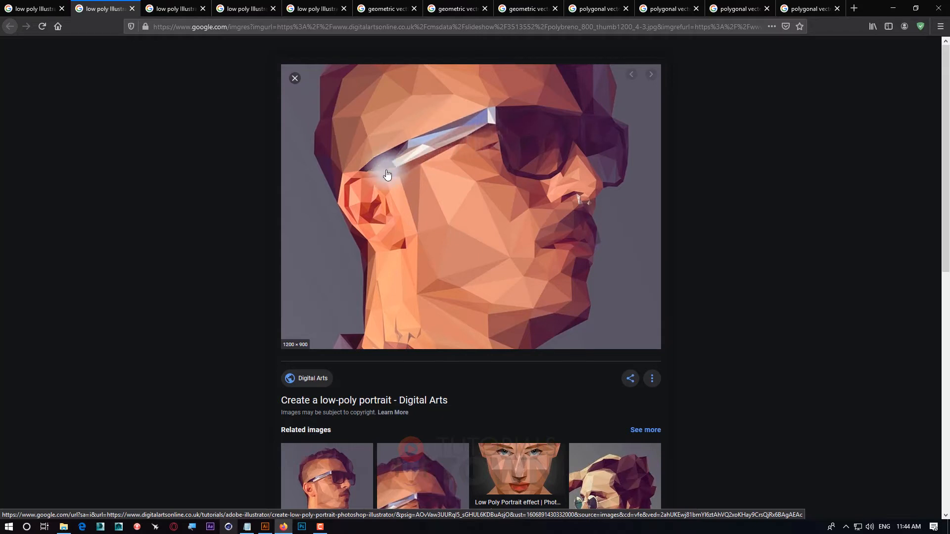
{"action": "key", "text": "ctrl+plus"}
{"action": "key", "text": "ctrl+plus"}
{"action": "key", "text": "ctrl+plus"}
{"action": "key", "text": "ctrl+plus"}
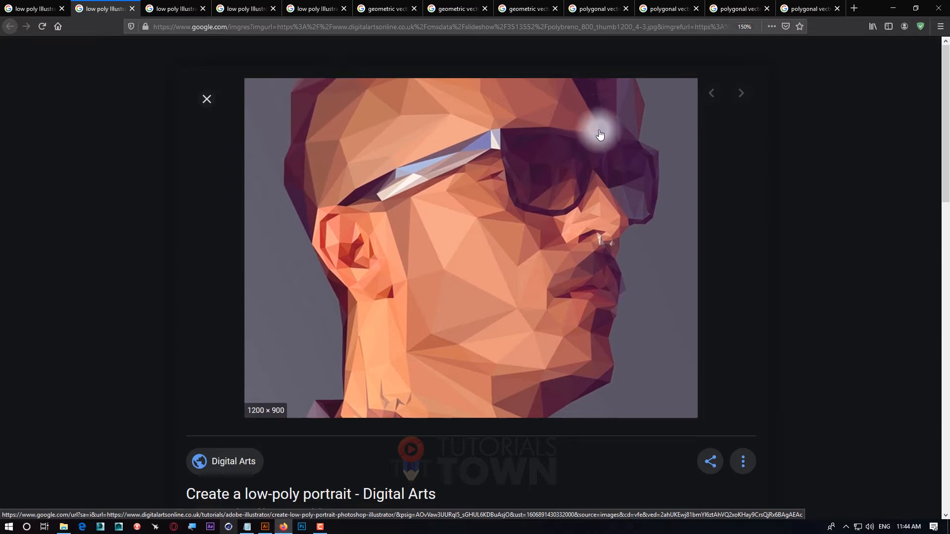
{"action": "left_click", "coordinate": [266, 527]}
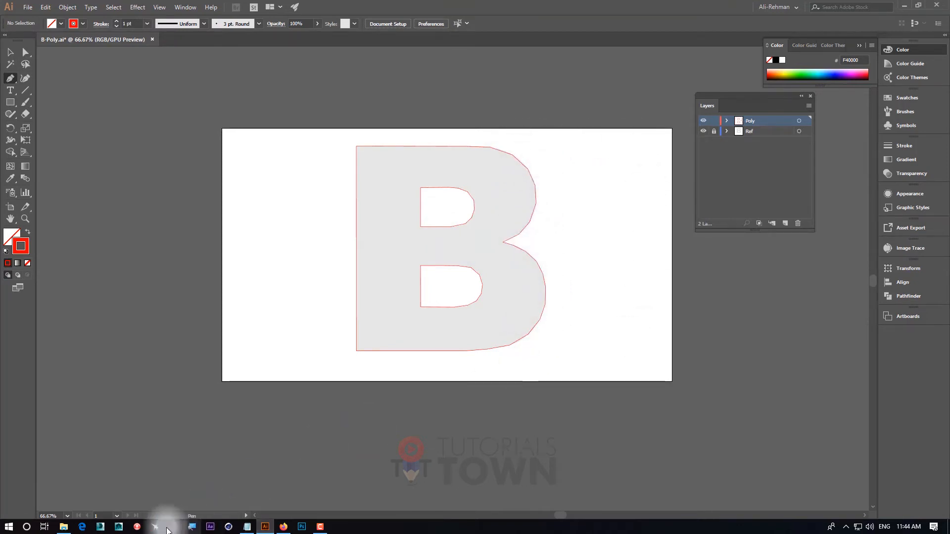
{"action": "left_click", "coordinate": [283, 527]}
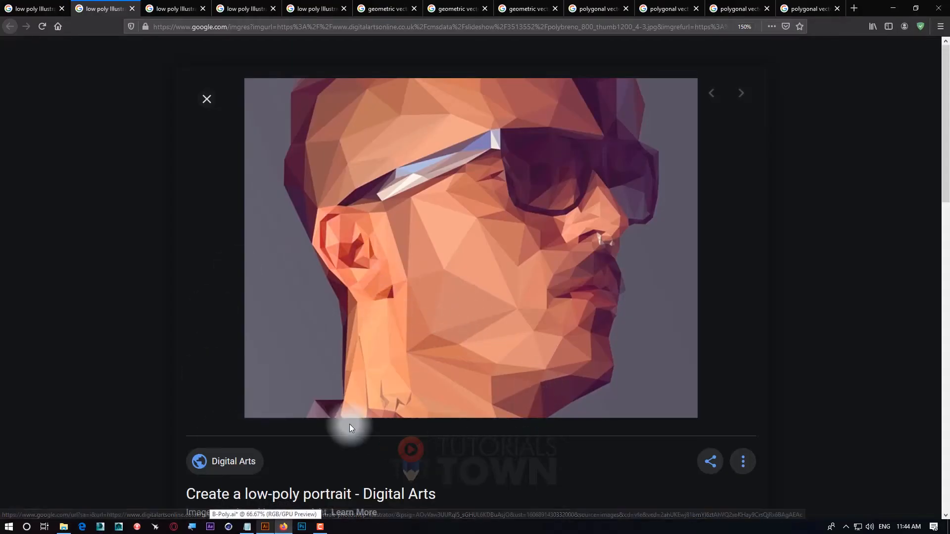
Look through related low-poly portraits, including two enlarged examples, and switch back to Illustrator.
{"action": "scroll", "coordinate": [347, 426], "scroll_direction": "down", "scroll_amount": 3}
{"action": "scroll", "coordinate": [371, 448], "scroll_direction": "down", "scroll_amount": 9}
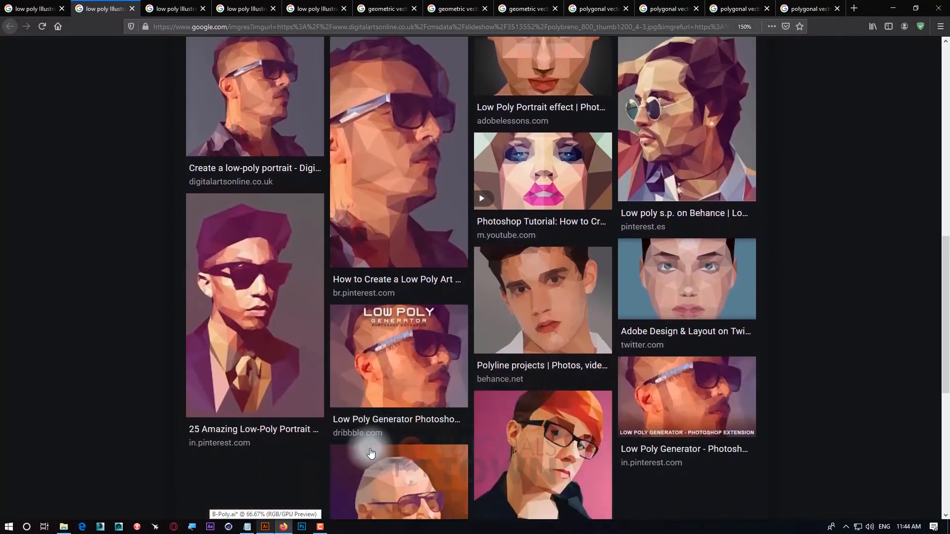
{"action": "left_click", "coordinate": [387, 239]}
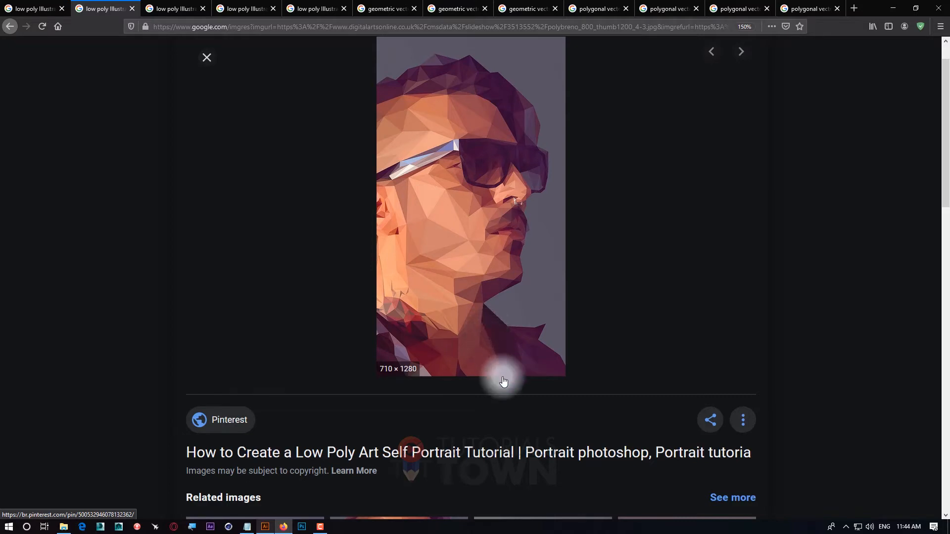
{"action": "scroll", "coordinate": [445, 396], "scroll_direction": "down", "scroll_amount": 10}
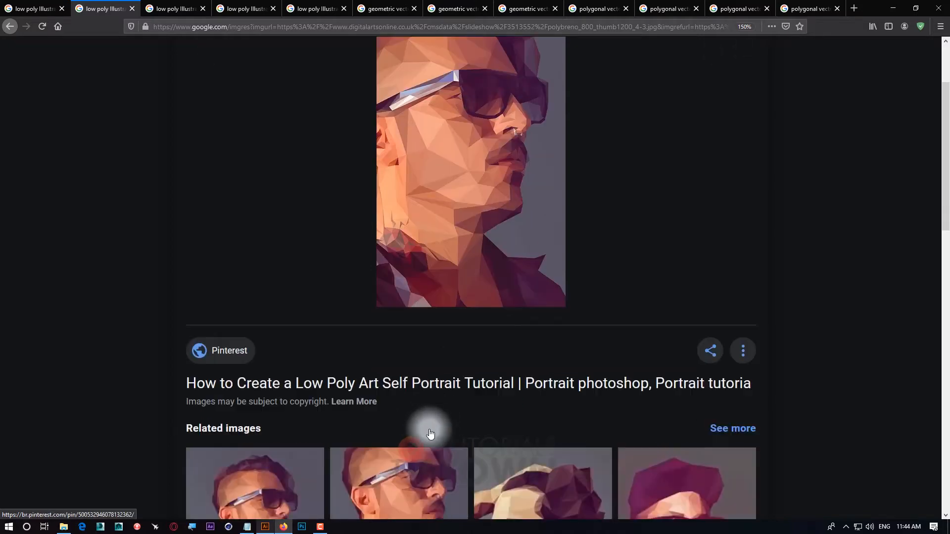
{"action": "left_click", "coordinate": [250, 243]}
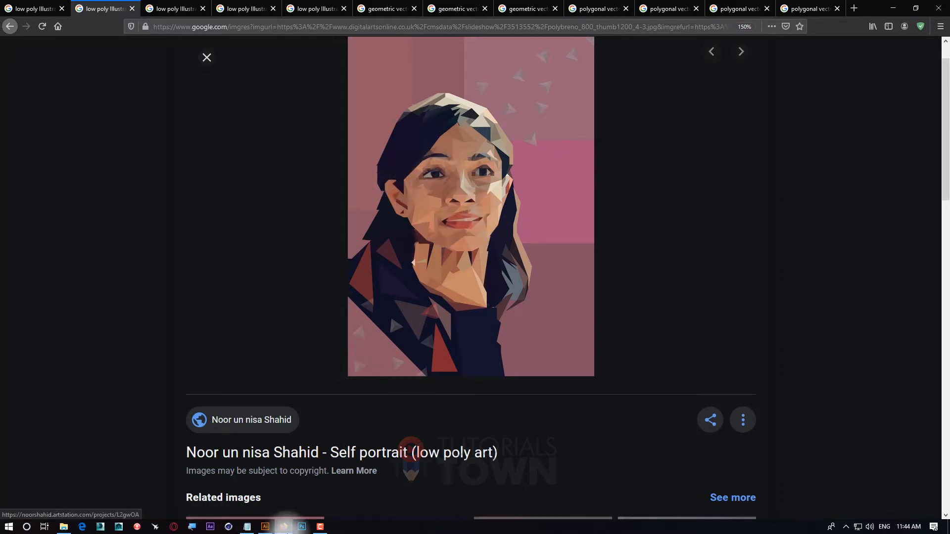
{"action": "left_click", "coordinate": [266, 527]}
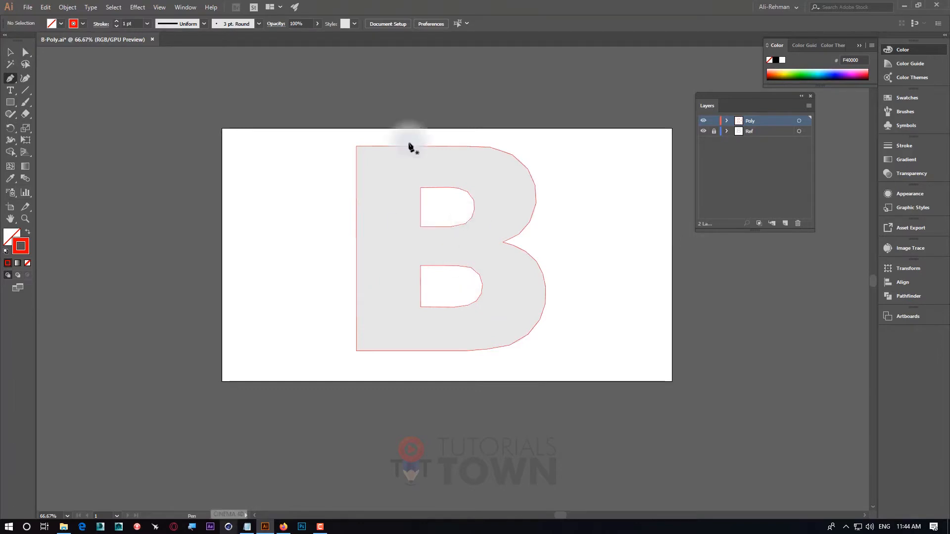
Enlarge the view of the B, switch to Firefox and search Google Images for "beveled letters font".
{"action": "left_click_drag", "start_coordinate": [369, 142], "coordinate": [428, 193]}
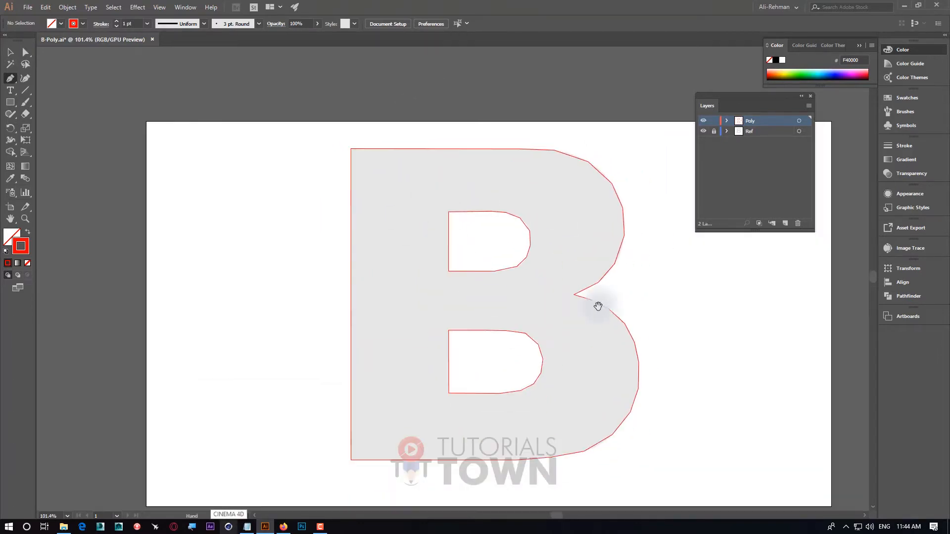
{"action": "left_click_drag", "start_coordinate": [409, 336], "coordinate": [322, 312]}
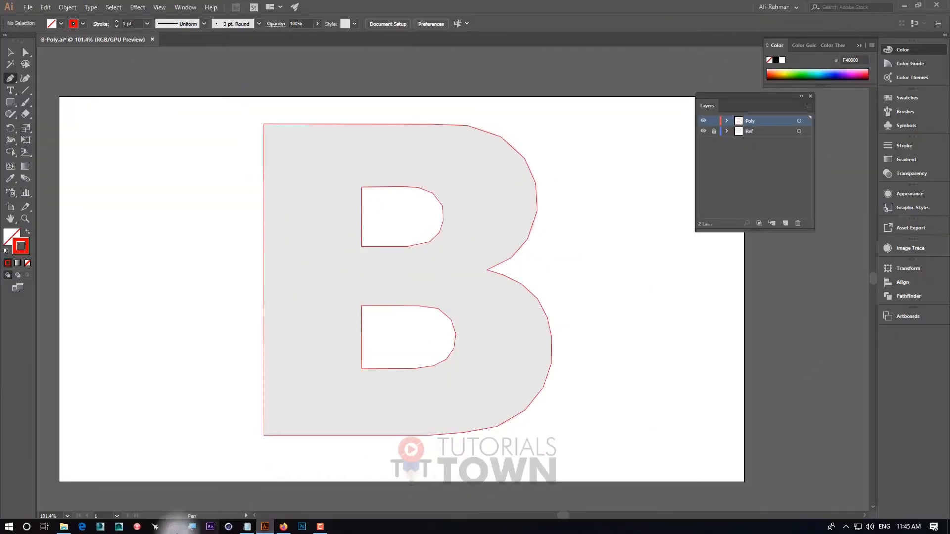
{"action": "left_click", "coordinate": [283, 528]}
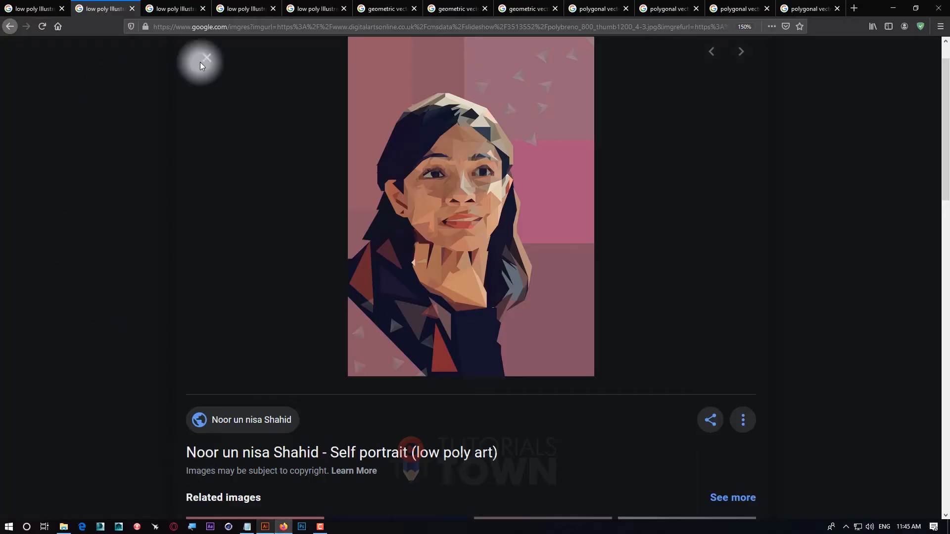
{"action": "left_click", "coordinate": [49, 8]}
{"action": "triple_click", "coordinate": [228, 85]}
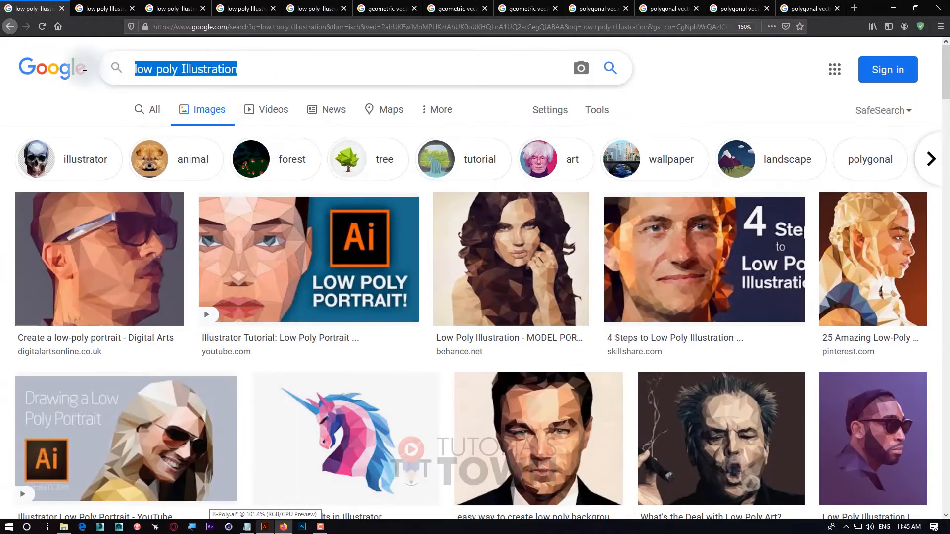
{"action": "type", "text": "beveled letters font"}
{"action": "key", "text": "Return"}
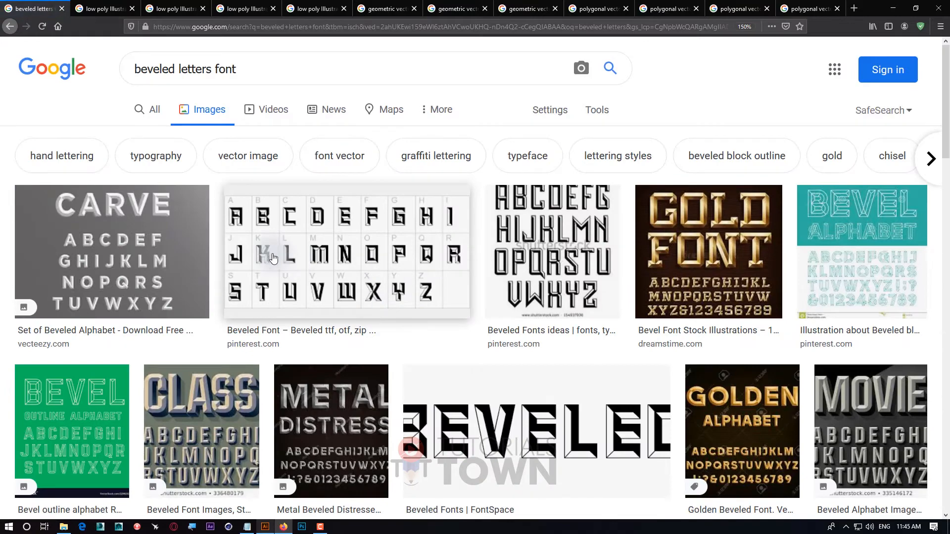
Examine the enlarged CARVE beveled alphabet as a reference for faceted letters and switch back to Illustrator.
{"action": "left_click", "coordinate": [563, 278]}
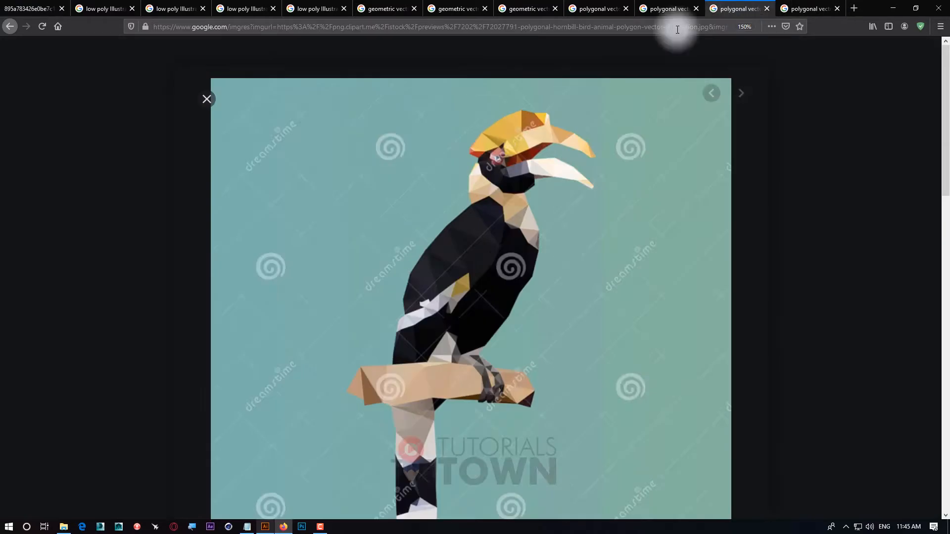
{"action": "left_click", "coordinate": [637, 8]}
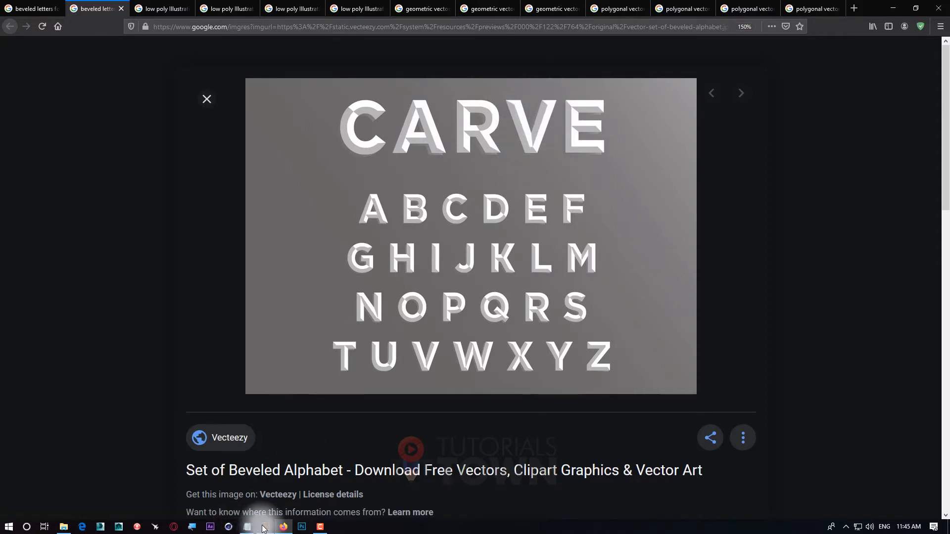
{"action": "left_click", "coordinate": [265, 527]}
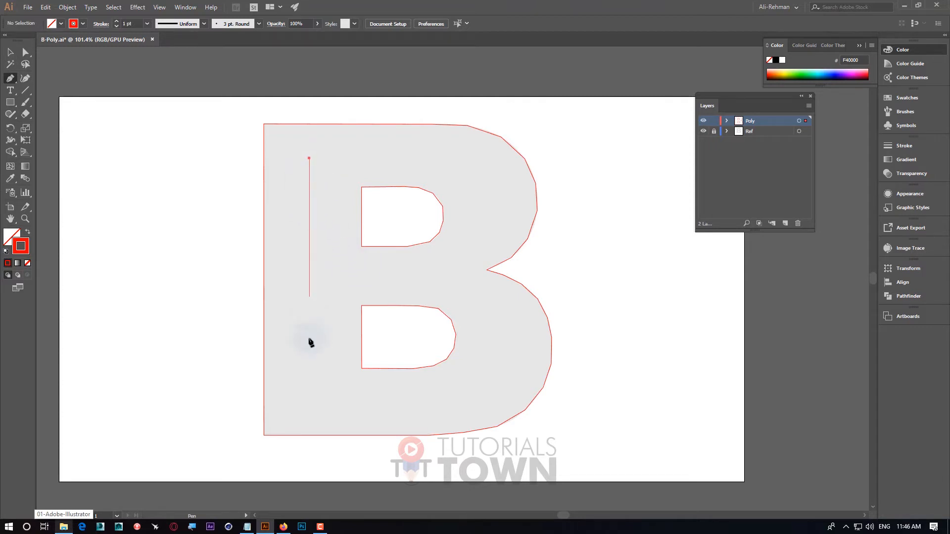
Undo the unfinished line and draw a straight vertical line inside the B's stem, parallel to its outer edge.
{"action": "key", "text": "ctrl+z"}
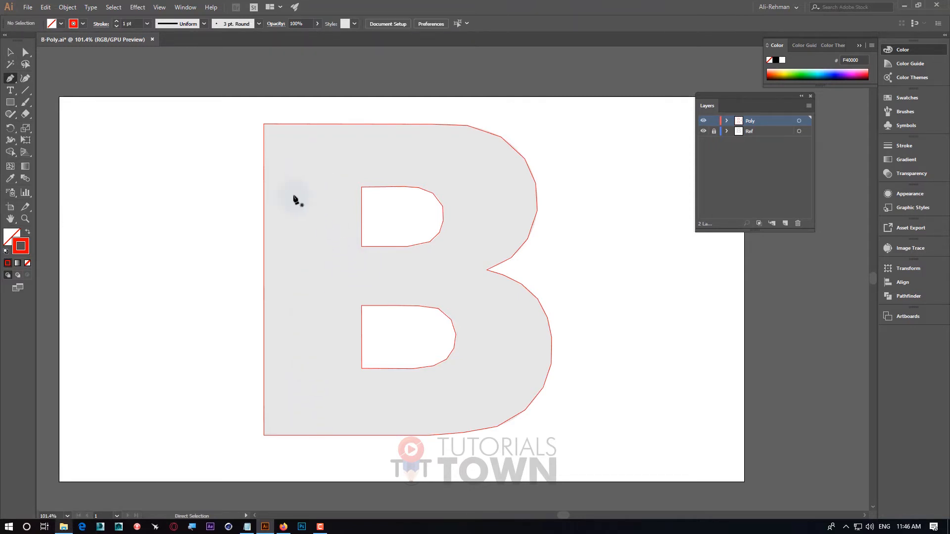
{"action": "left_click", "coordinate": [289, 409]}
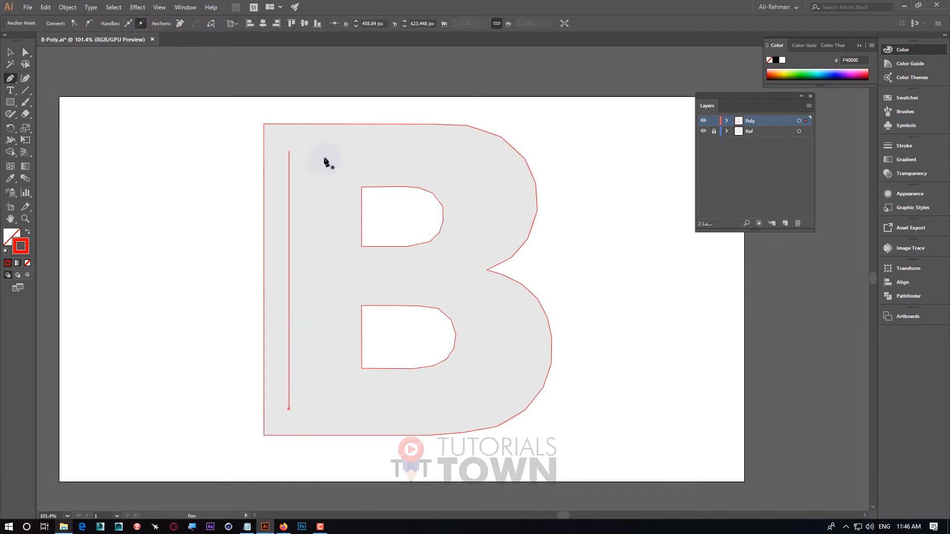
Draw a small closed trapezoid of straight segments on the empty artboard area beside the B's stem, with its wider side at the bottom.
{"action": "left_click", "coordinate": [100, 330]}
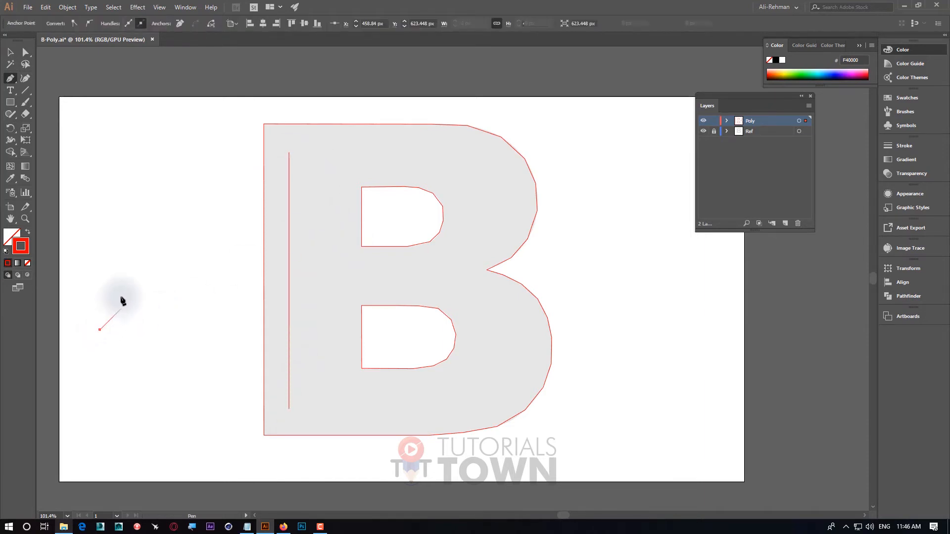
{"action": "left_click", "coordinate": [125, 304]}
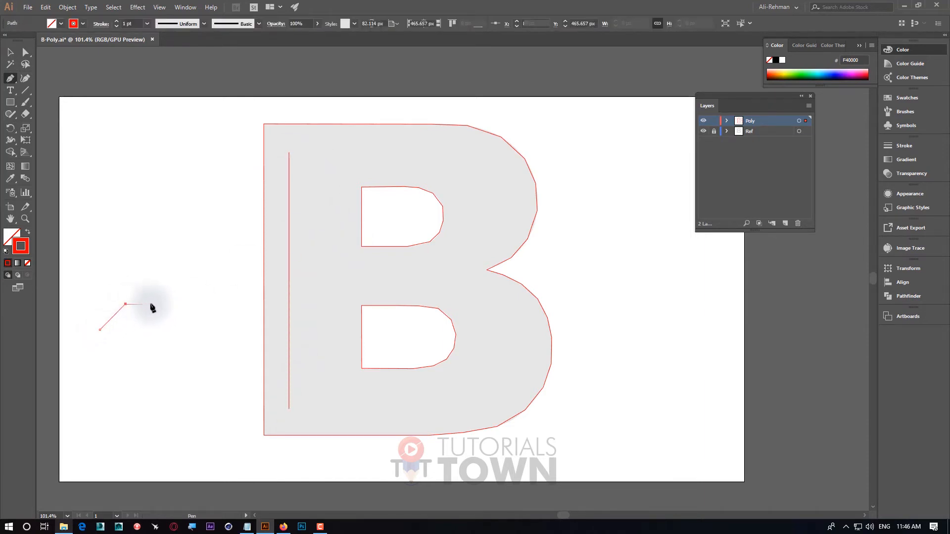
{"action": "left_click", "coordinate": [193, 329]}
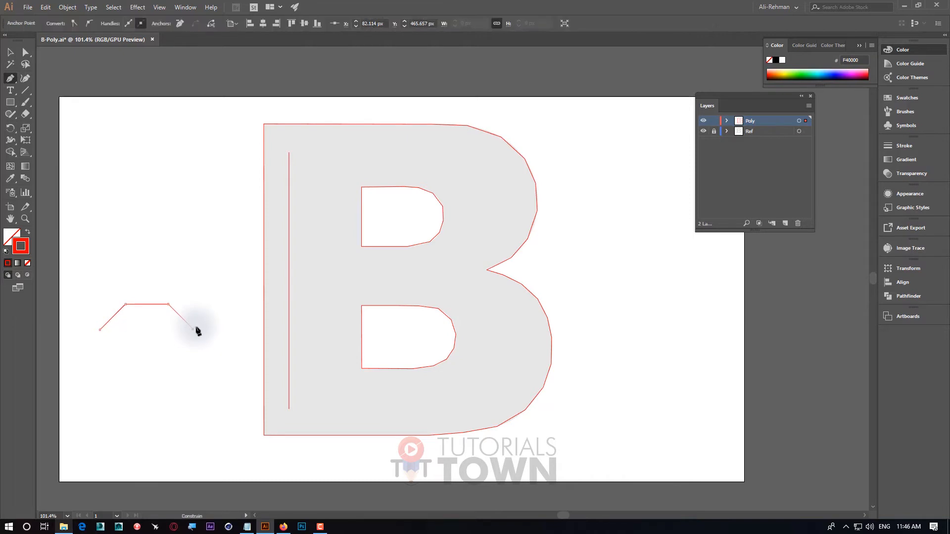
{"action": "left_click", "coordinate": [101, 330]}
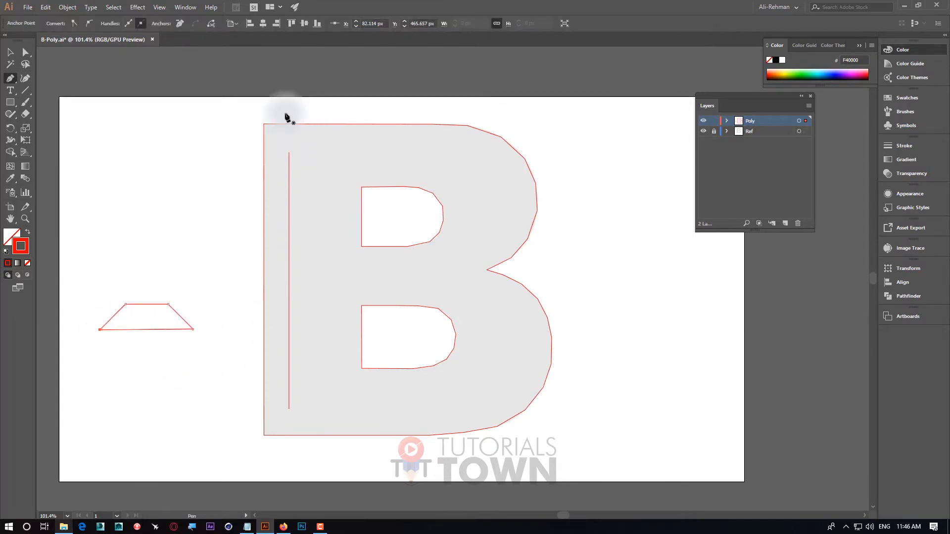
Sketch a small curved Pen path just above the upper corner of the B's stem.
{"action": "left_click_drag", "start_coordinate": [285, 116], "coordinate": [319, 104]}
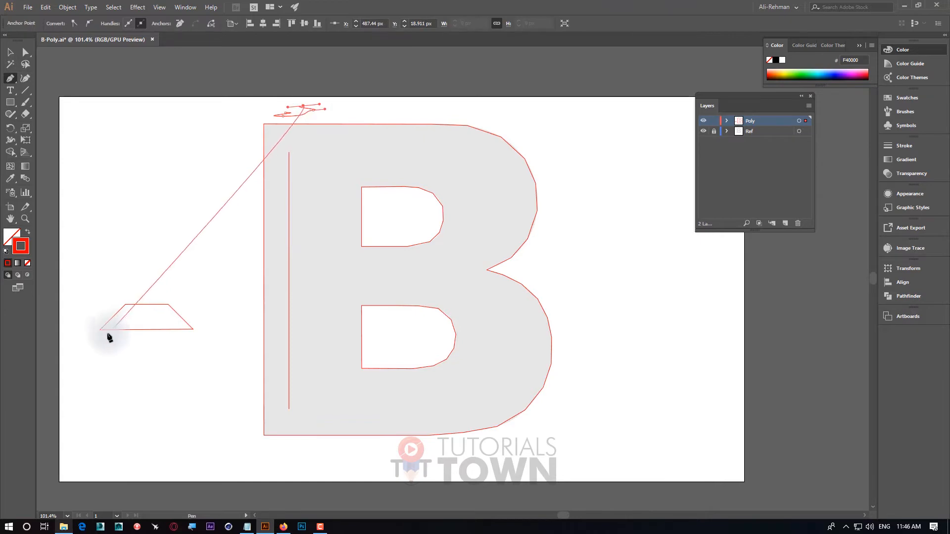